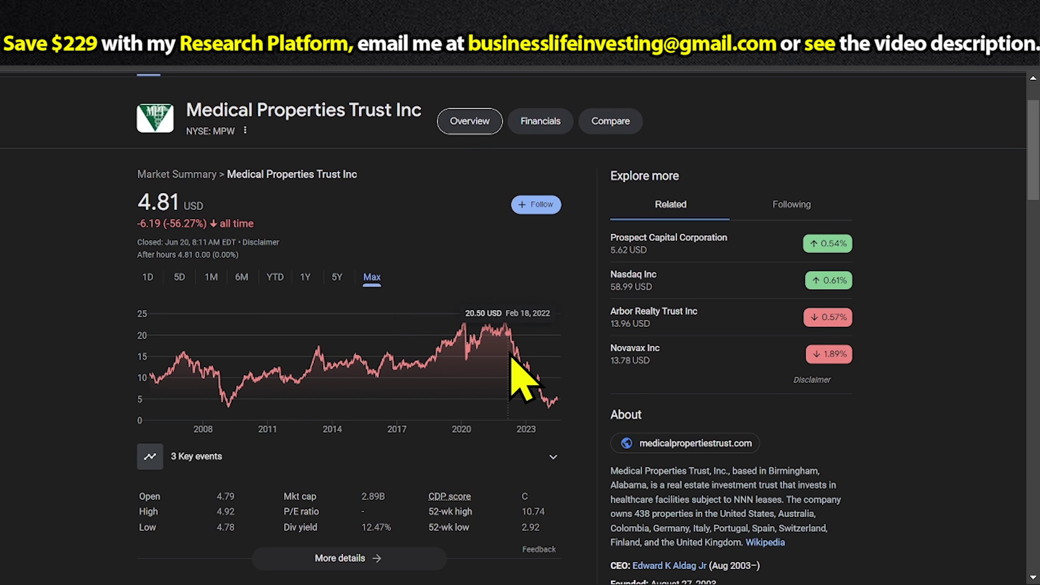
Examine the stock's price decline since 2022, and the normalized funds from operations and per-share estimates in the Medical Properties Trust sheet.
{"action": "left_click_drag", "start_coordinate": [504, 360], "coordinate": [563, 395]}
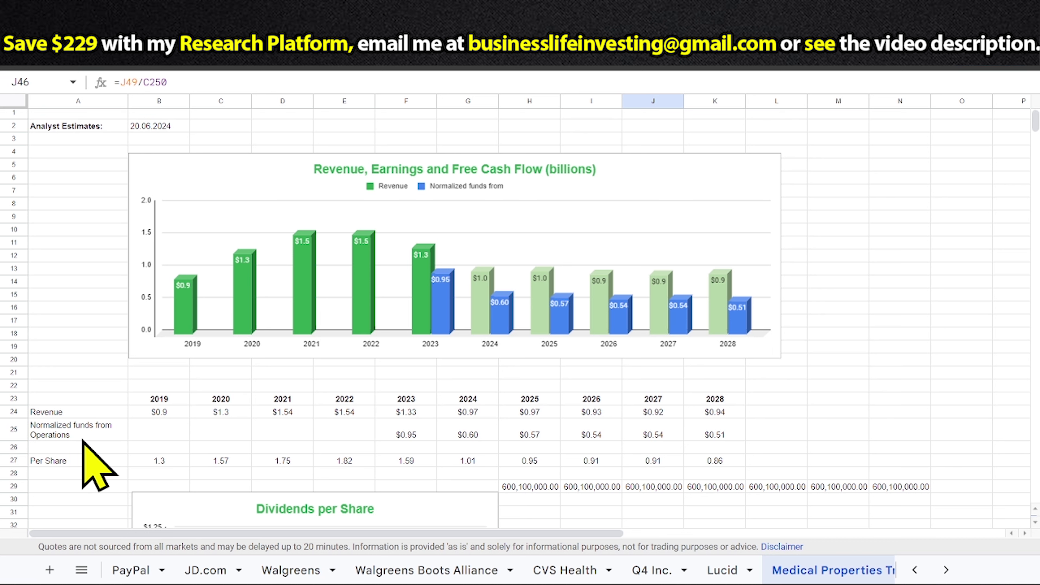
{"action": "left_click", "coordinate": [105, 438]}
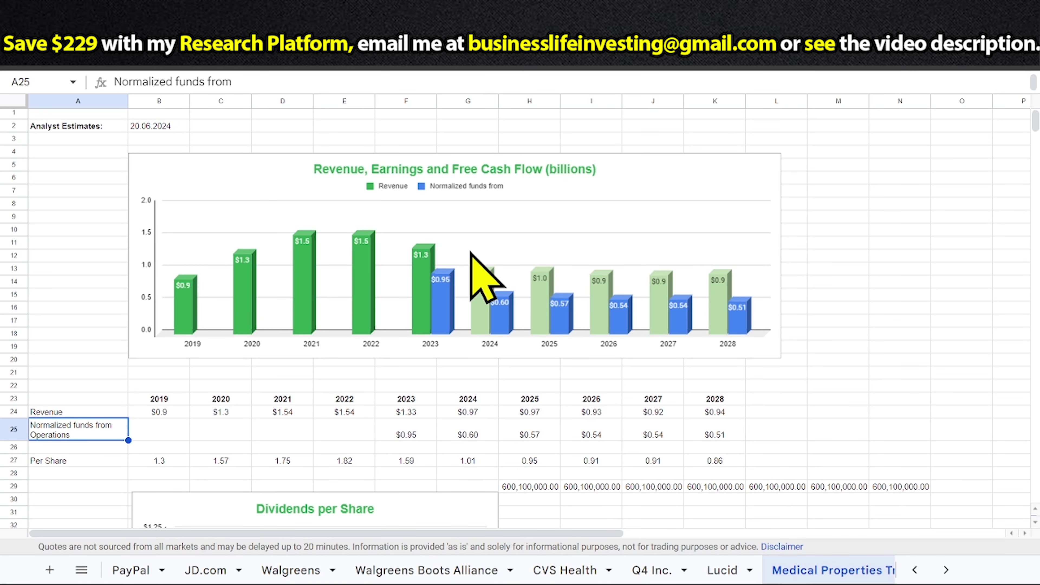
{"action": "scroll", "coordinate": [567, 295], "scroll_direction": "down", "scroll_amount": 3}
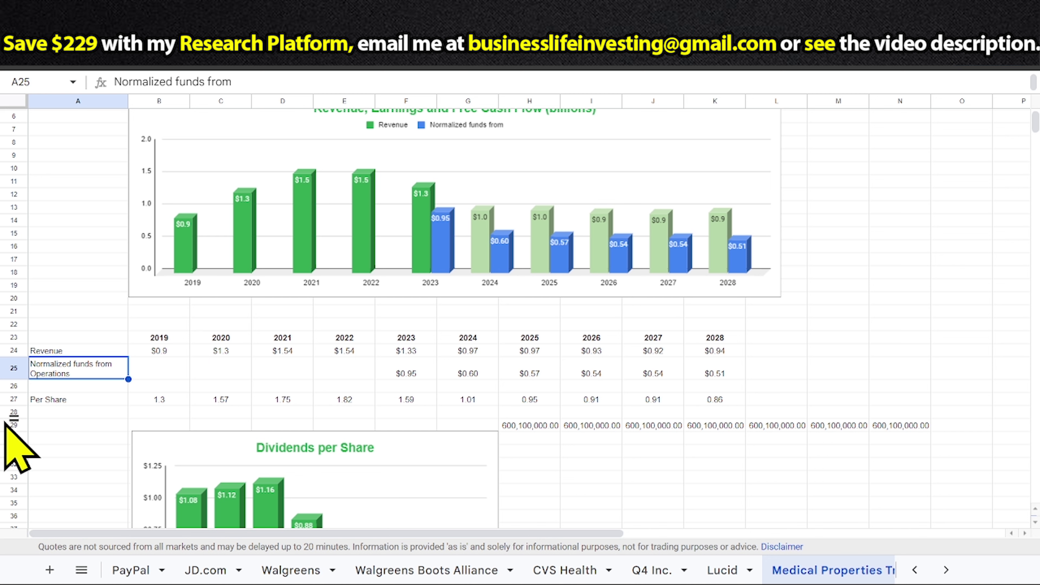
{"action": "left_click", "coordinate": [46, 401]}
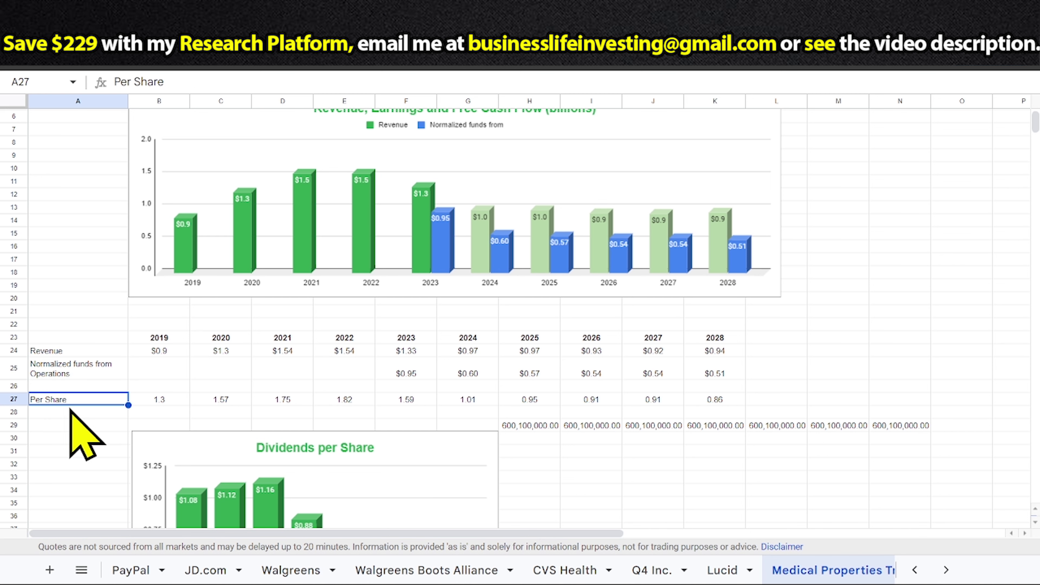
Compare the 2024–2028 dividends-per-share forecasts with the per-share funds from operations estimates for the same years.
{"action": "scroll", "coordinate": [584, 387], "scroll_direction": "down", "scroll_amount": 3}
{"action": "scroll", "coordinate": [583, 386], "scroll_direction": "down", "scroll_amount": 2}
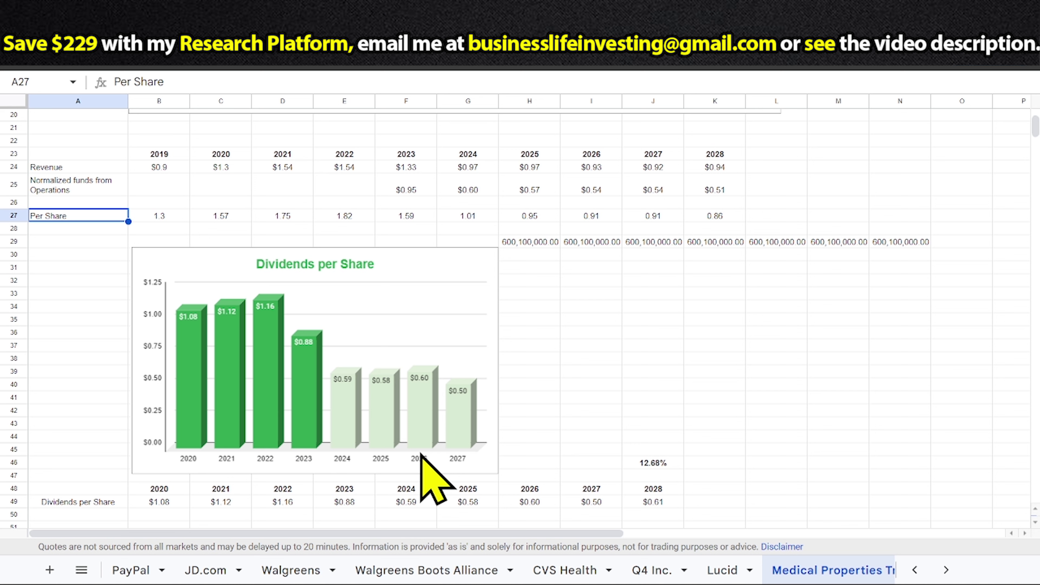
{"action": "left_click", "coordinate": [576, 449]}
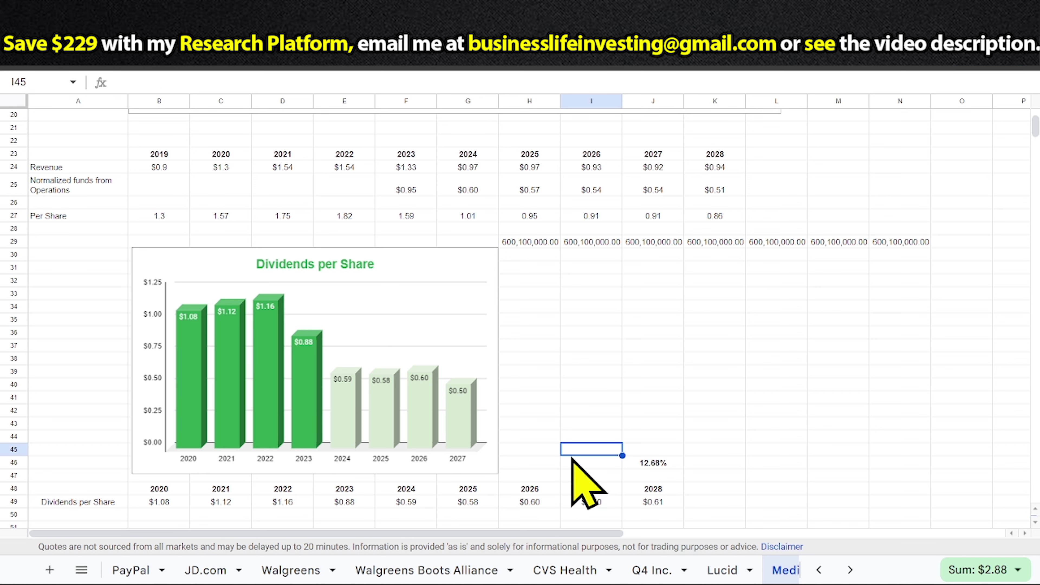
{"action": "left_click_drag", "start_coordinate": [408, 503], "coordinate": [651, 504]}
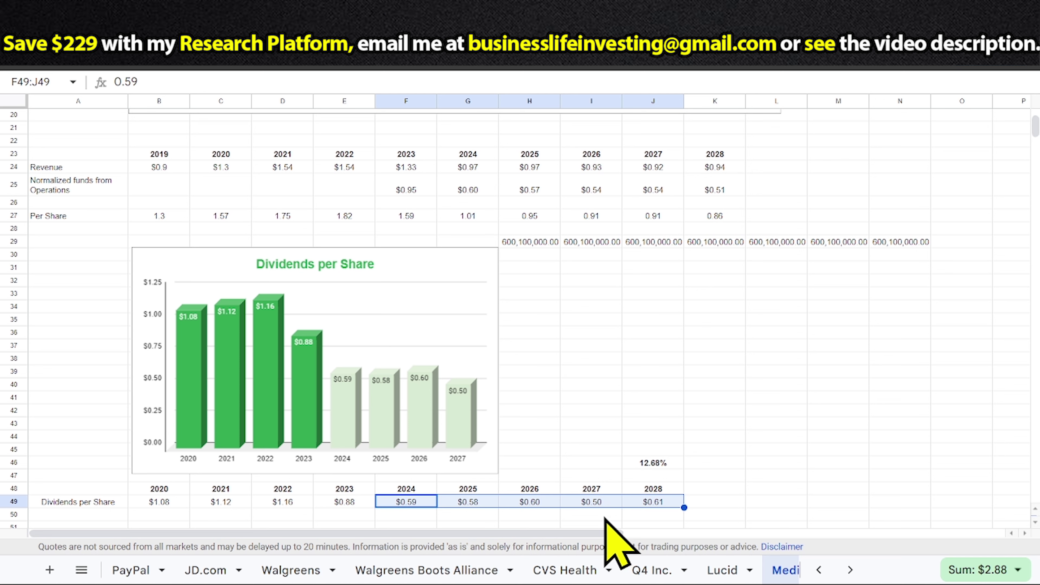
{"action": "left_click", "coordinate": [720, 479]}
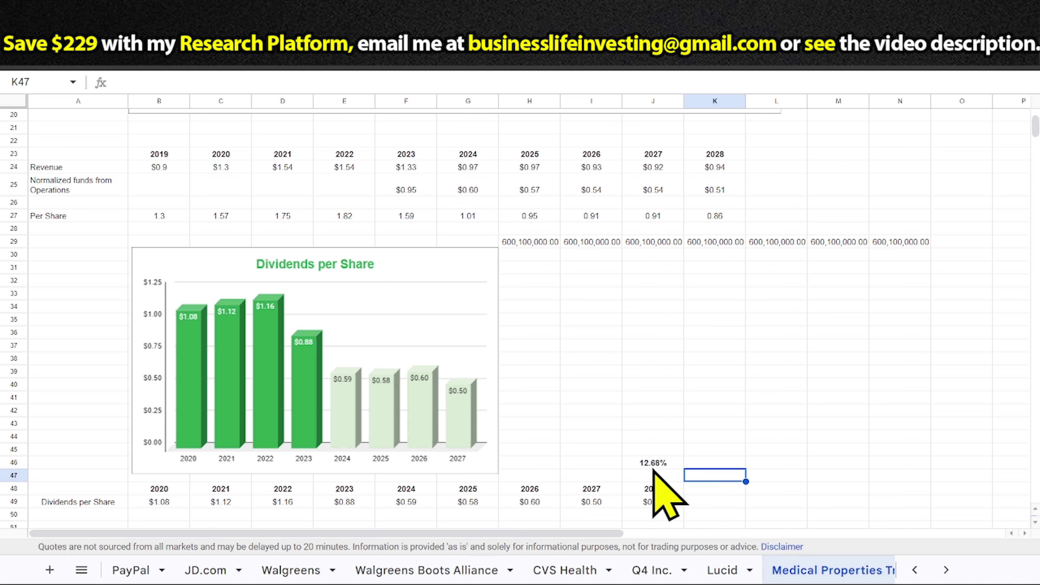
{"action": "left_click_drag", "start_coordinate": [665, 503], "coordinate": [406, 502]}
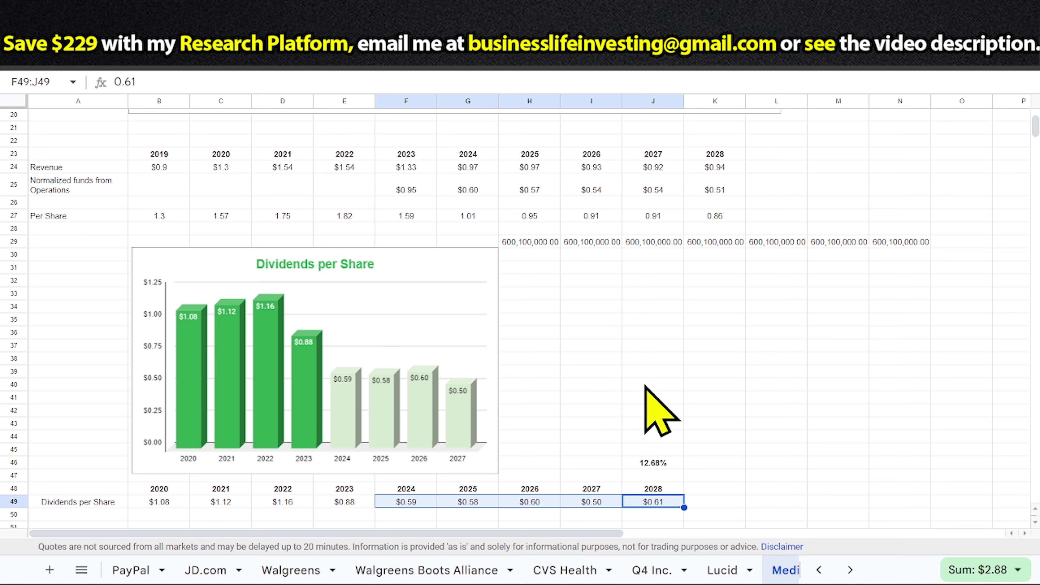
{"action": "left_click_drag", "start_coordinate": [467, 216], "coordinate": [744, 218]}
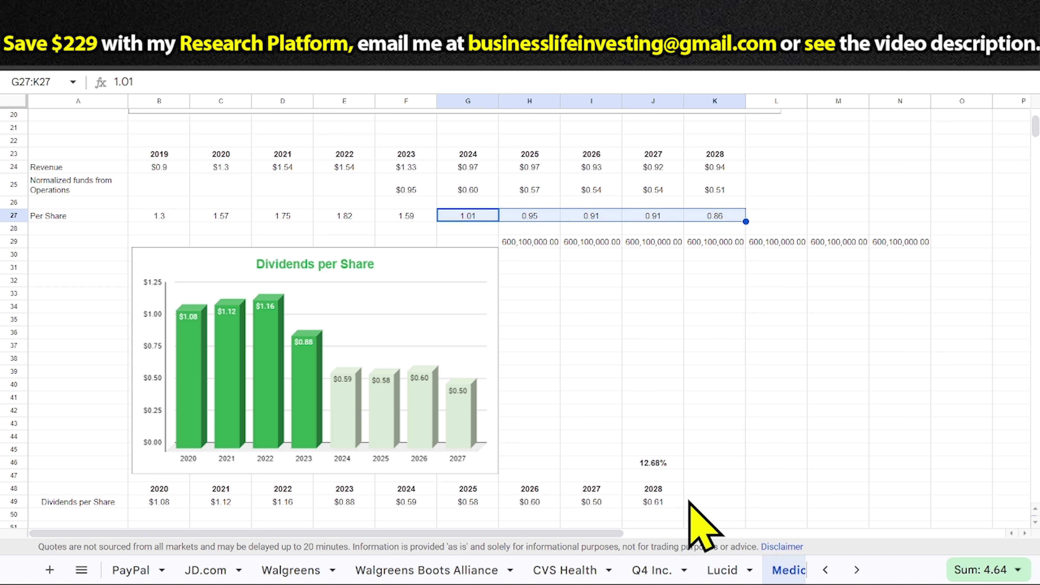
{"action": "left_click", "coordinate": [689, 466]}
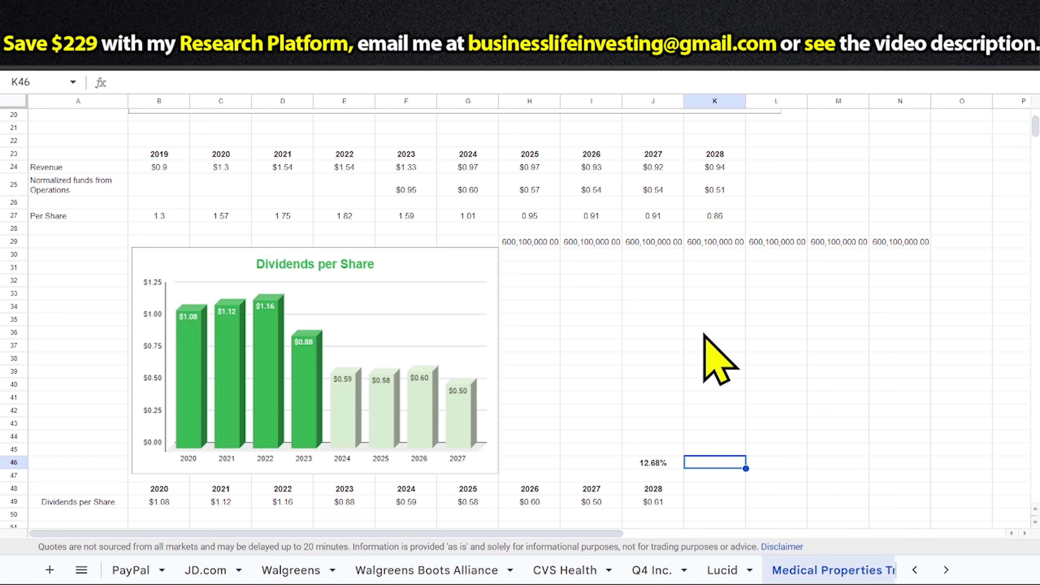
Highlight the March 31, 2024 total assets in the quarterly balance sheet and check them against the company's market quote.
{"action": "scroll", "coordinate": [703, 334], "scroll_direction": "up", "scroll_amount": 3}
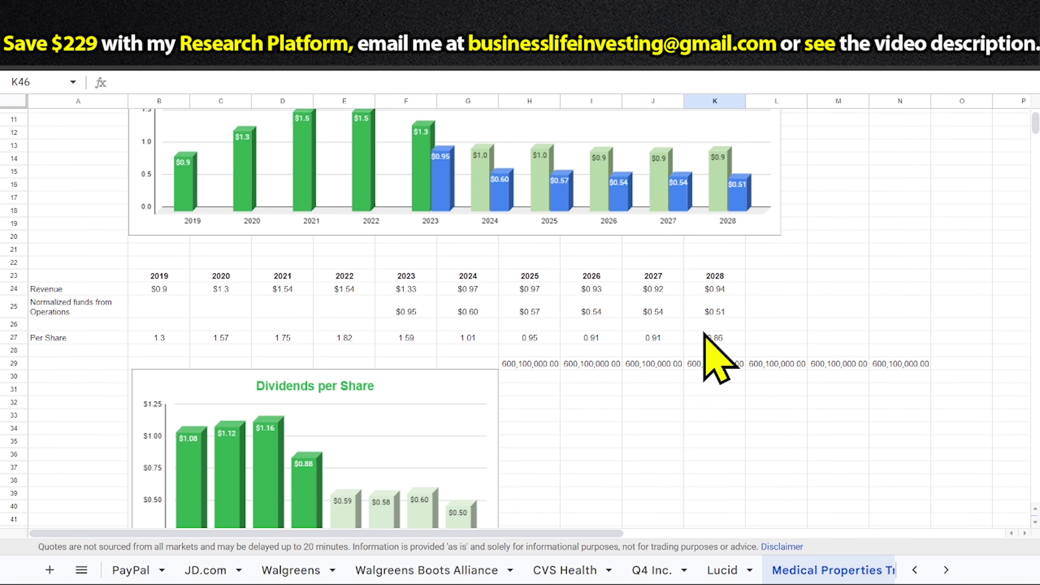
{"action": "left_click", "coordinate": [492, 25]}
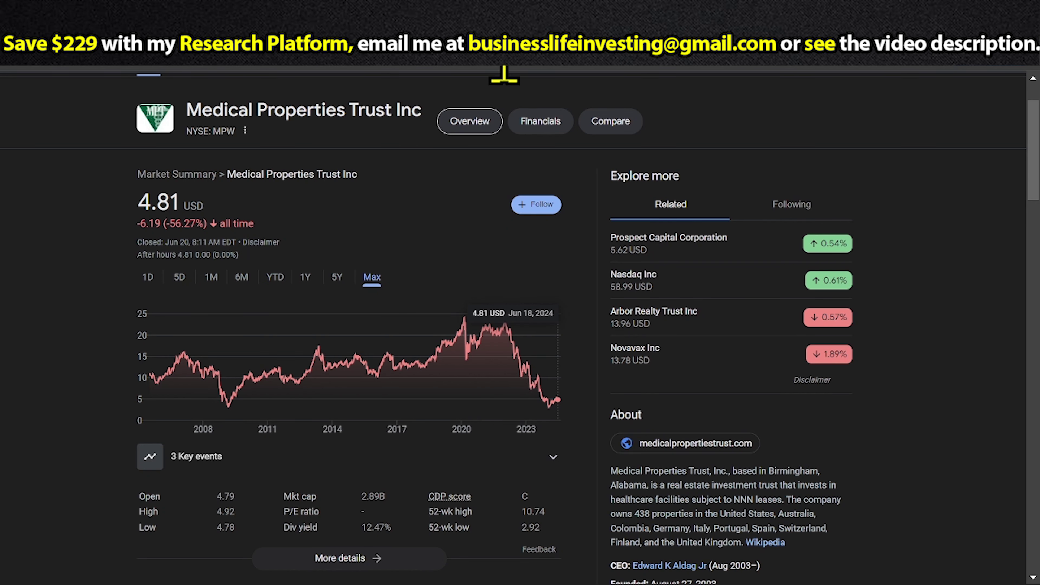
{"action": "left_click", "coordinate": [491, 25]}
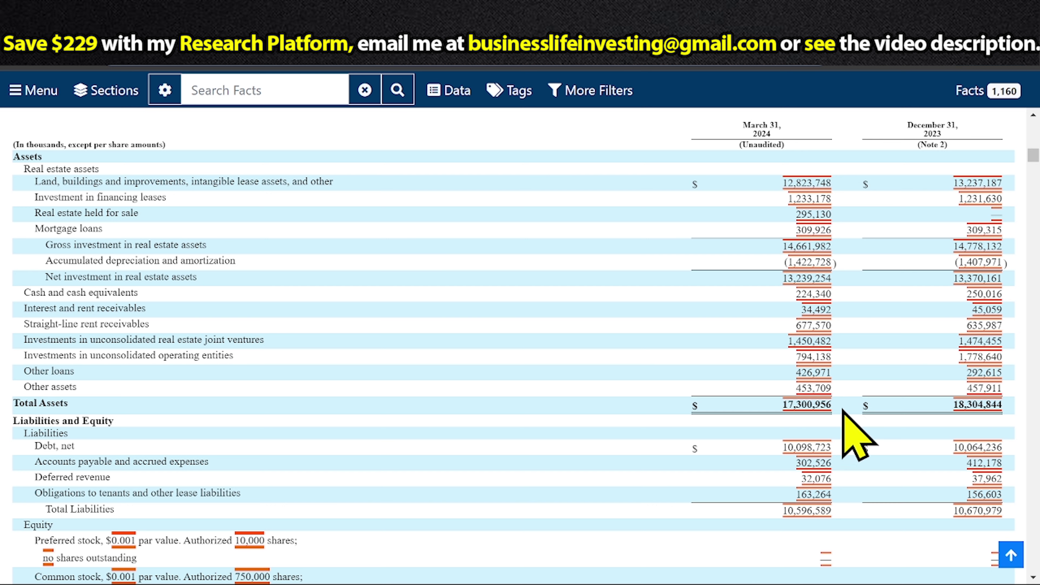
{"action": "left_click_drag", "start_coordinate": [838, 406], "coordinate": [811, 412]}
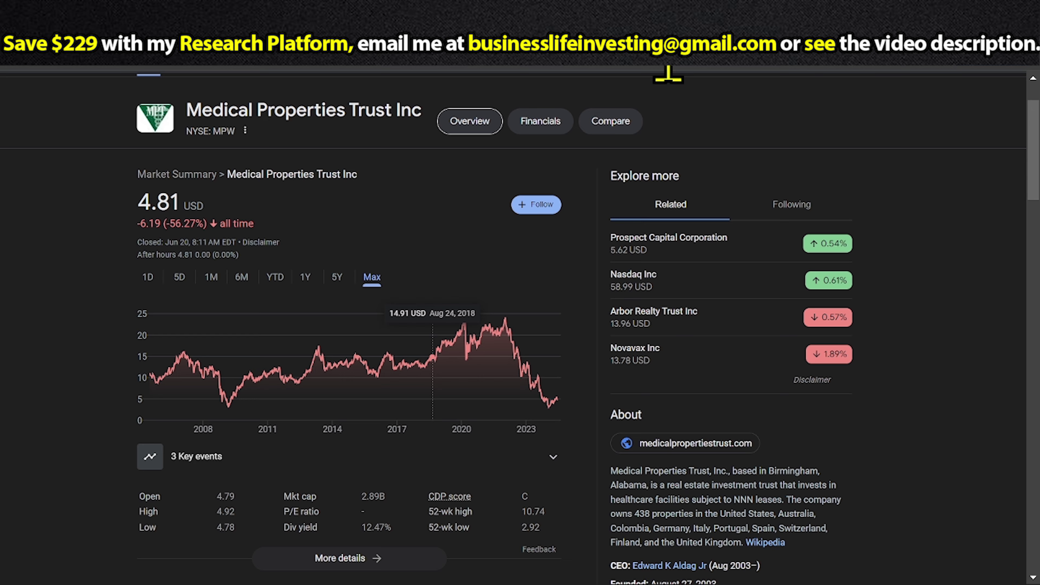
{"action": "left_click", "coordinate": [668, 57]}
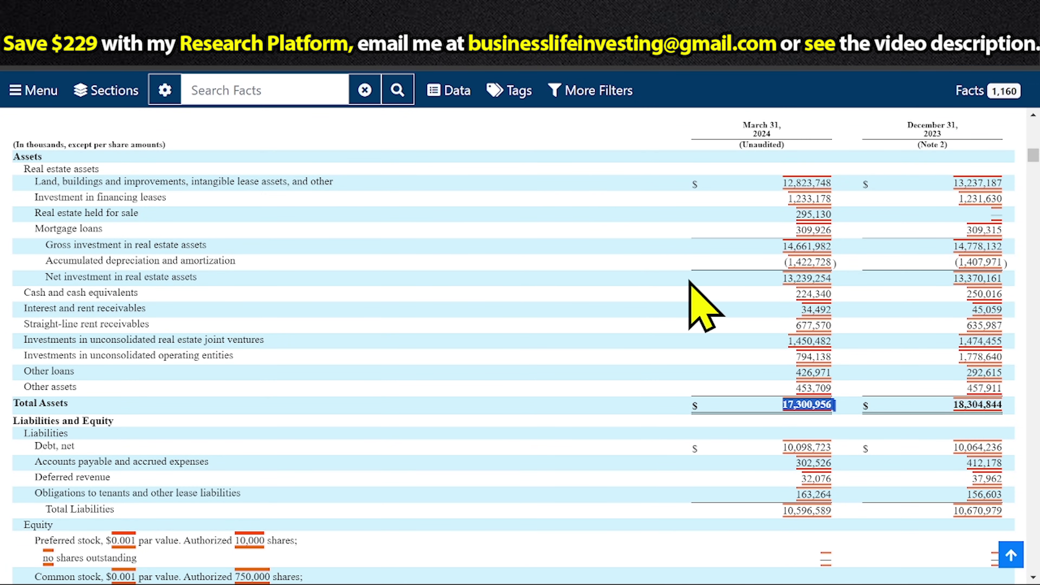
Review assets, debt and total liabilities in the quarterly balance sheet, comparing them with the annual report's balance sheet.
{"action": "scroll", "coordinate": [690, 295], "scroll_direction": "down", "scroll_amount": 4}
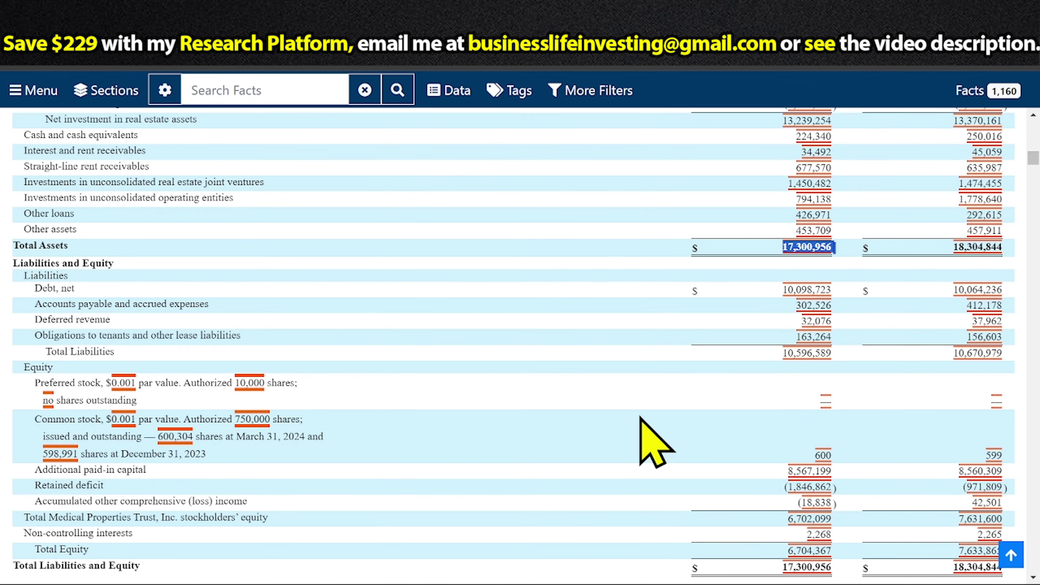
{"action": "scroll", "coordinate": [656, 443], "scroll_direction": "up", "scroll_amount": 4}
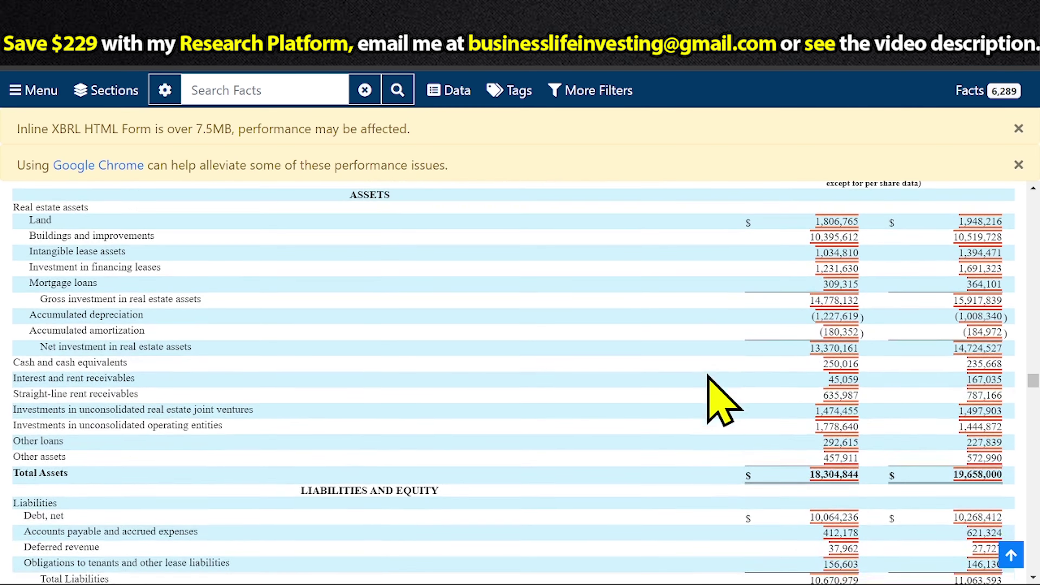
{"action": "scroll", "coordinate": [901, 406], "scroll_direction": "up", "scroll_amount": 2}
{"action": "scroll", "coordinate": [964, 413], "scroll_direction": "down", "scroll_amount": 2}
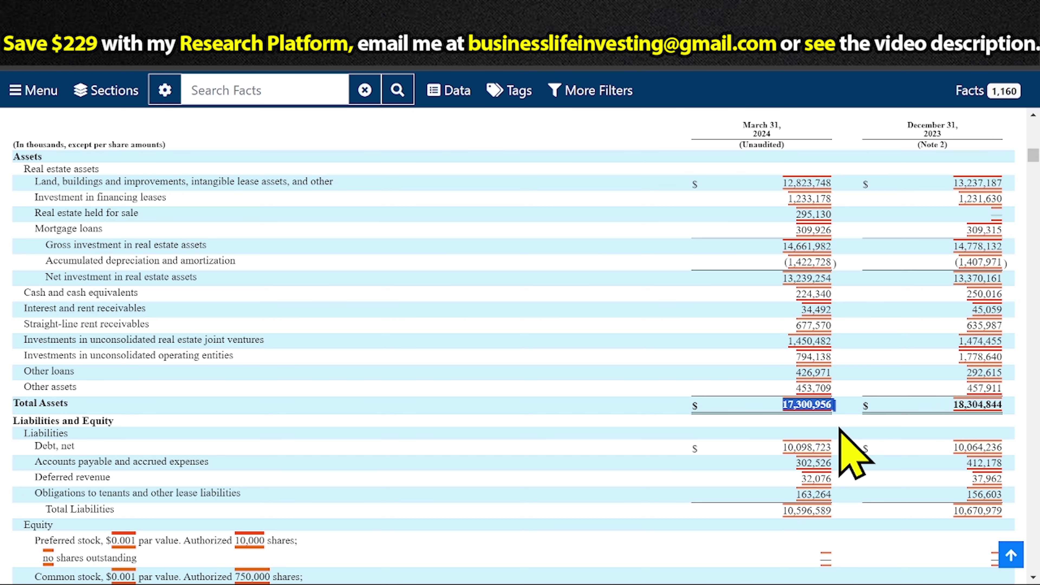
{"action": "scroll", "coordinate": [796, 427], "scroll_direction": "down", "scroll_amount": 2}
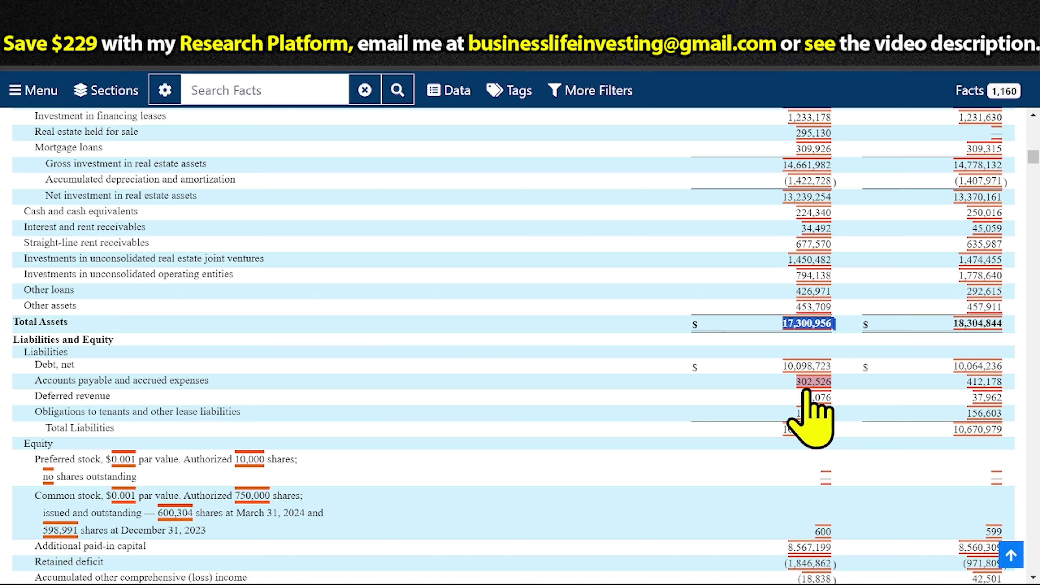
{"action": "scroll", "coordinate": [654, 420], "scroll_direction": "up", "scroll_amount": 2}
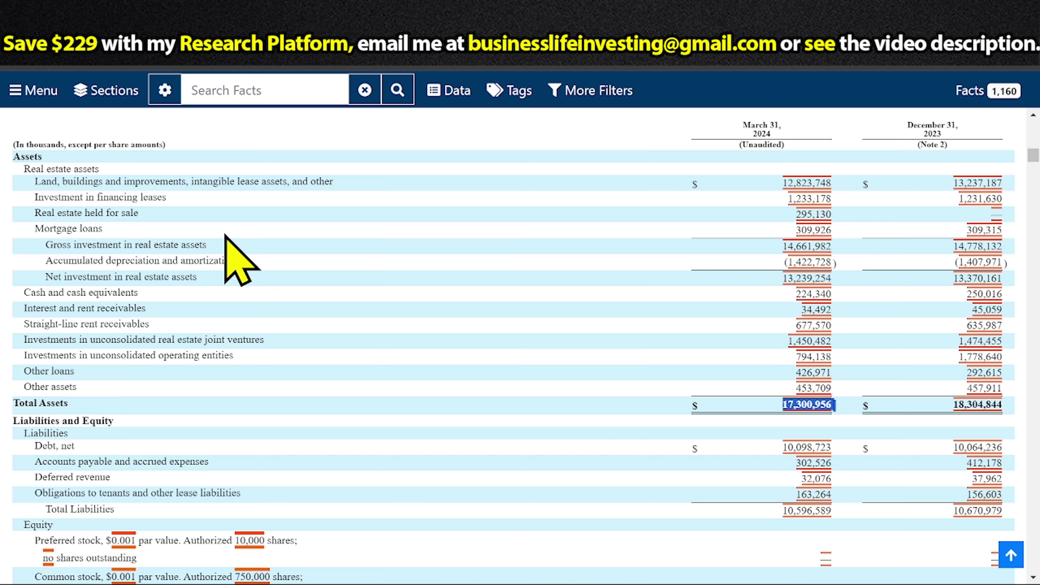
Examine revenues, interest and other expenses in the net income statements of the quarterly and annual reports.
{"action": "scroll", "coordinate": [440, 264], "scroll_direction": "down", "scroll_amount": 14}
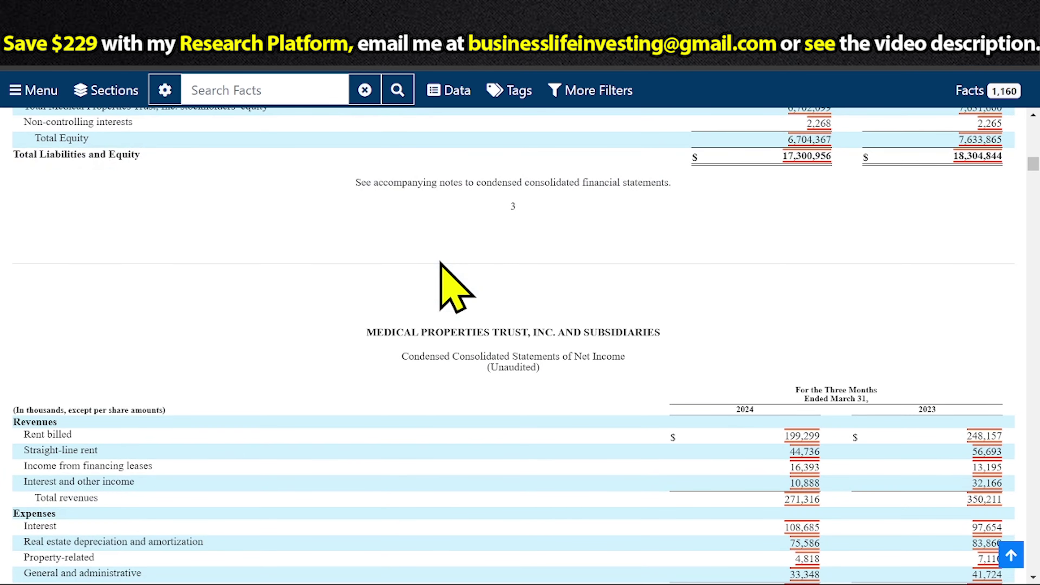
{"action": "scroll", "coordinate": [440, 265], "scroll_direction": "down", "scroll_amount": 2}
{"action": "scroll", "coordinate": [442, 264], "scroll_direction": "down", "scroll_amount": 4}
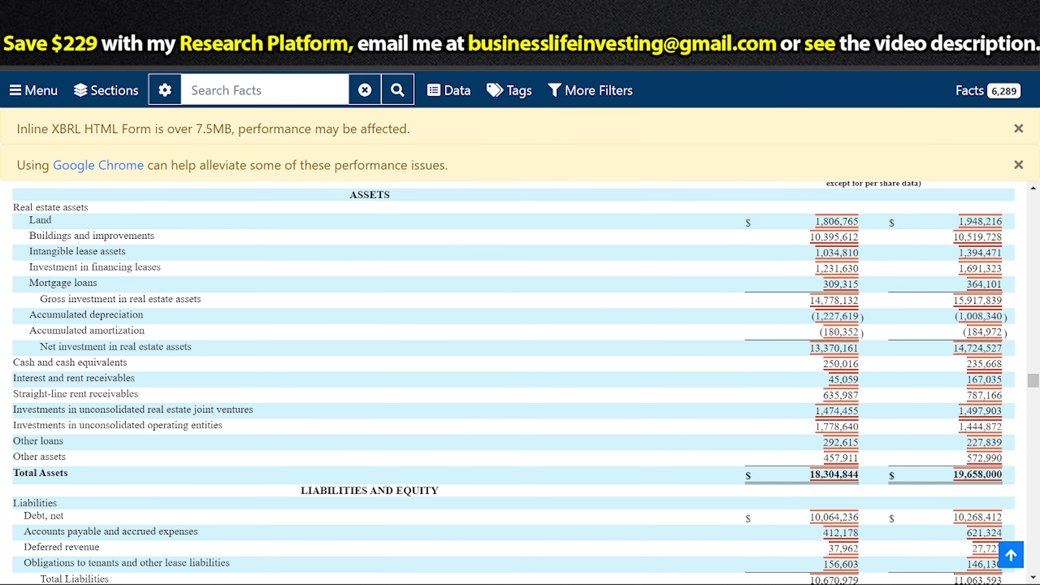
{"action": "scroll", "coordinate": [623, 399], "scroll_direction": "down", "scroll_amount": 10}
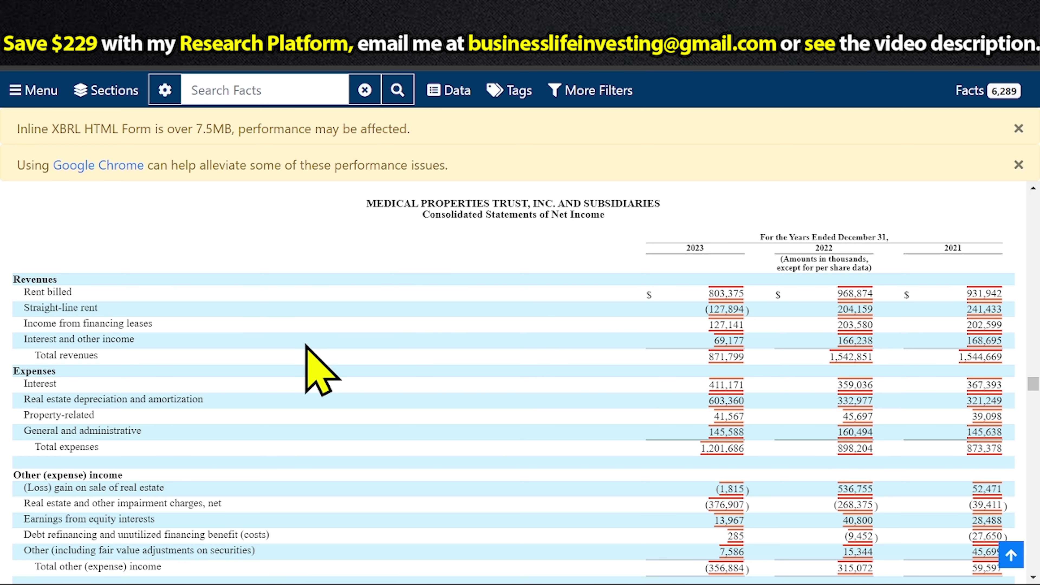
Recheck the per-share estimates in the spreadsheet against the stock's all-time price chart.
{"action": "left_click", "coordinate": [448, 49]}
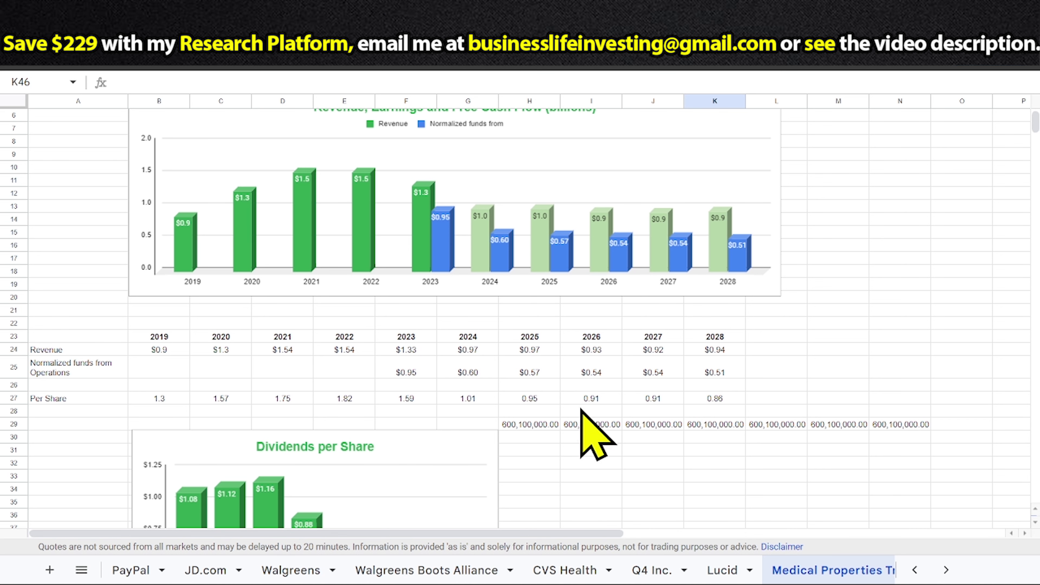
{"action": "left_click", "coordinate": [563, 62]}
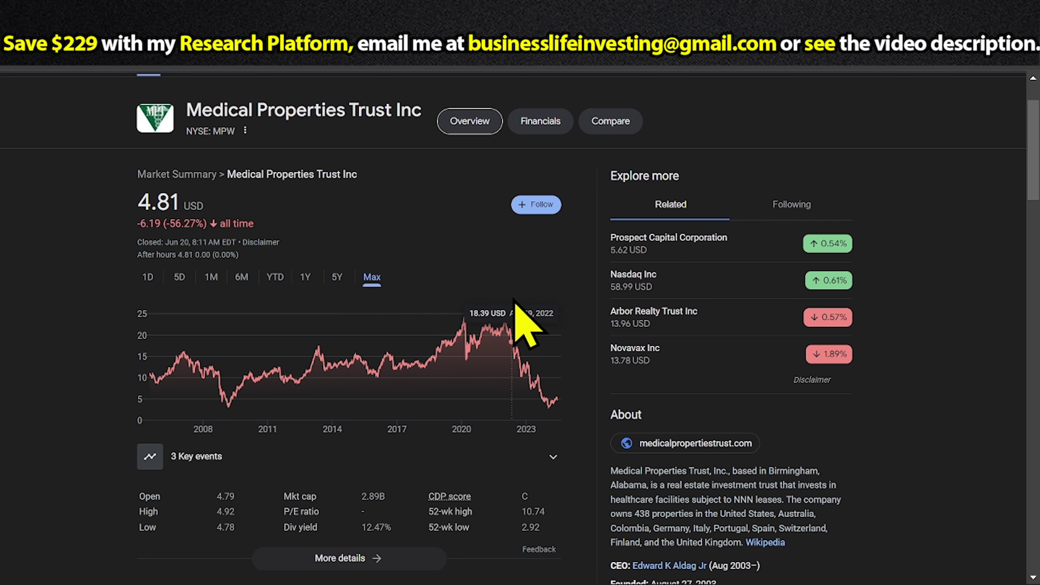
Return to the quarterly report and review its balance sheet debt alongside the three-month revenue and interest expense.
{"action": "left_click", "coordinate": [448, 61]}
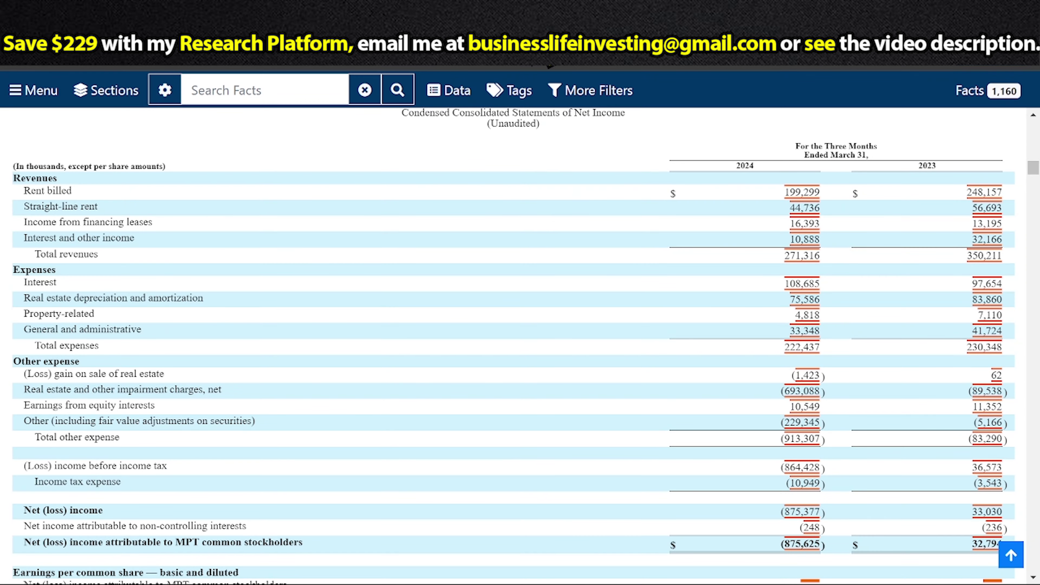
{"action": "scroll", "coordinate": [623, 360], "scroll_direction": "up", "scroll_amount": 20}
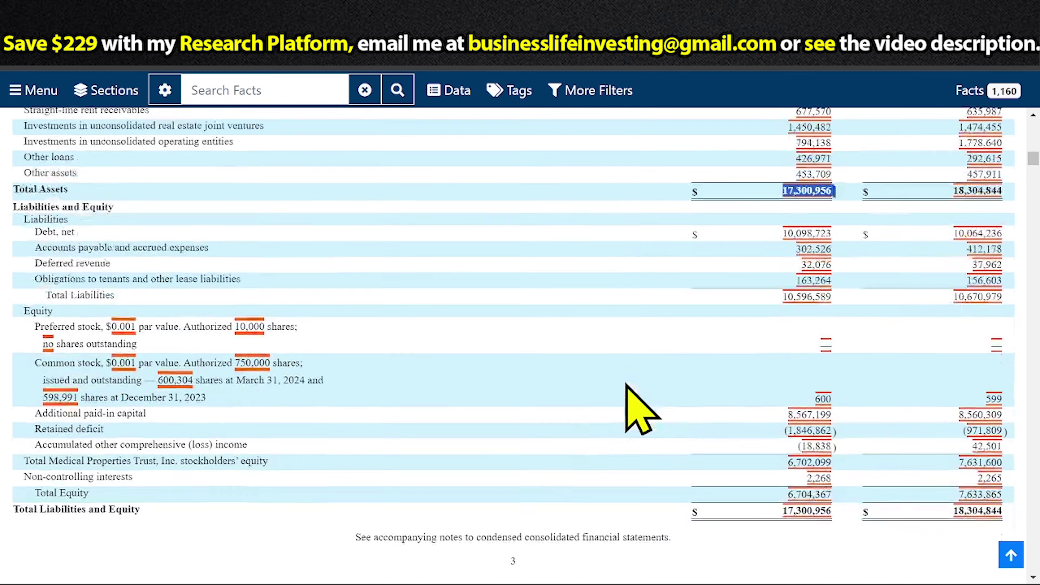
{"action": "scroll", "coordinate": [628, 385], "scroll_direction": "down", "scroll_amount": 5}
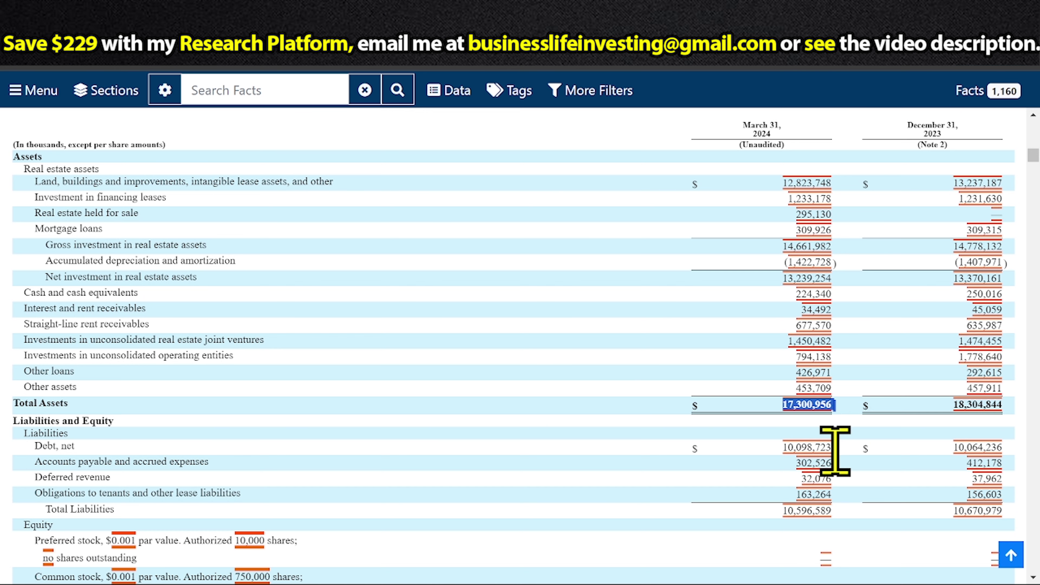
{"action": "scroll", "coordinate": [784, 418], "scroll_direction": "down", "scroll_amount": 12}
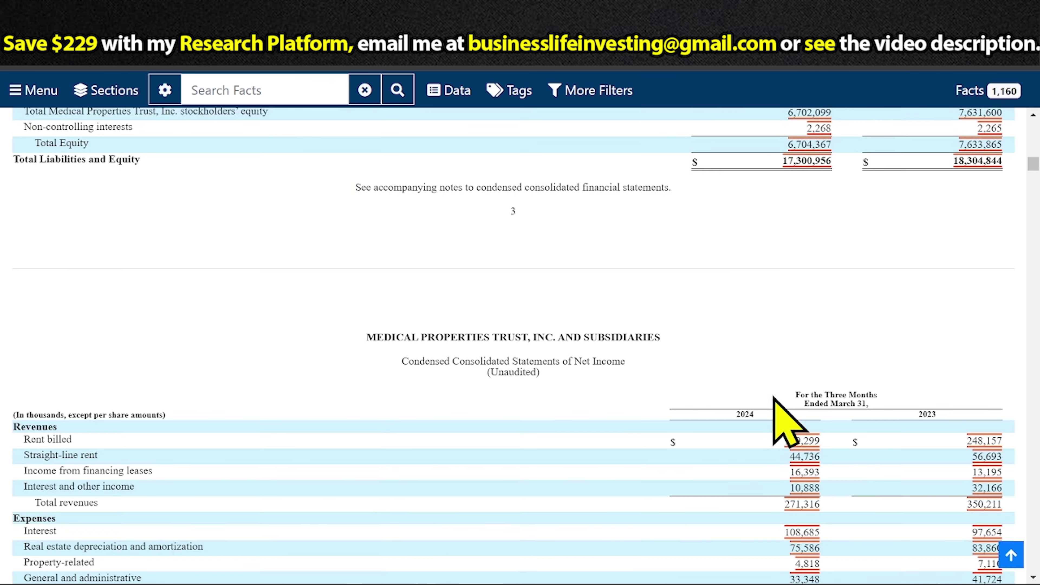
{"action": "scroll", "coordinate": [785, 418], "scroll_direction": "down", "scroll_amount": 3}
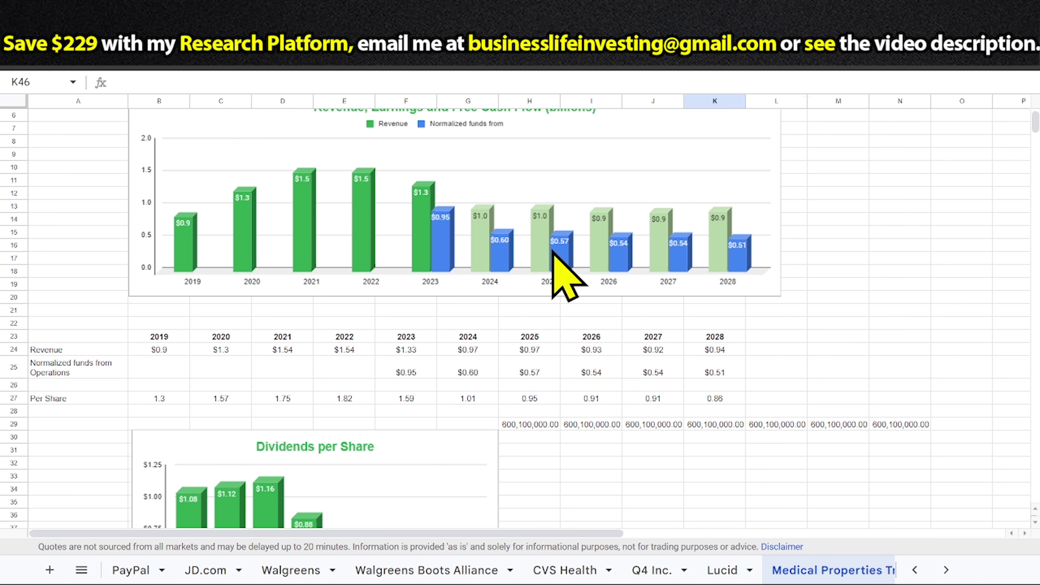
Check the dividends-per-share forecast in the spreadsheet, and review the liabilities and equity in the quarterly balance sheet.
{"action": "scroll", "coordinate": [568, 262], "scroll_direction": "down", "scroll_amount": 3}
{"action": "scroll", "coordinate": [565, 263], "scroll_direction": "down", "scroll_amount": 3}
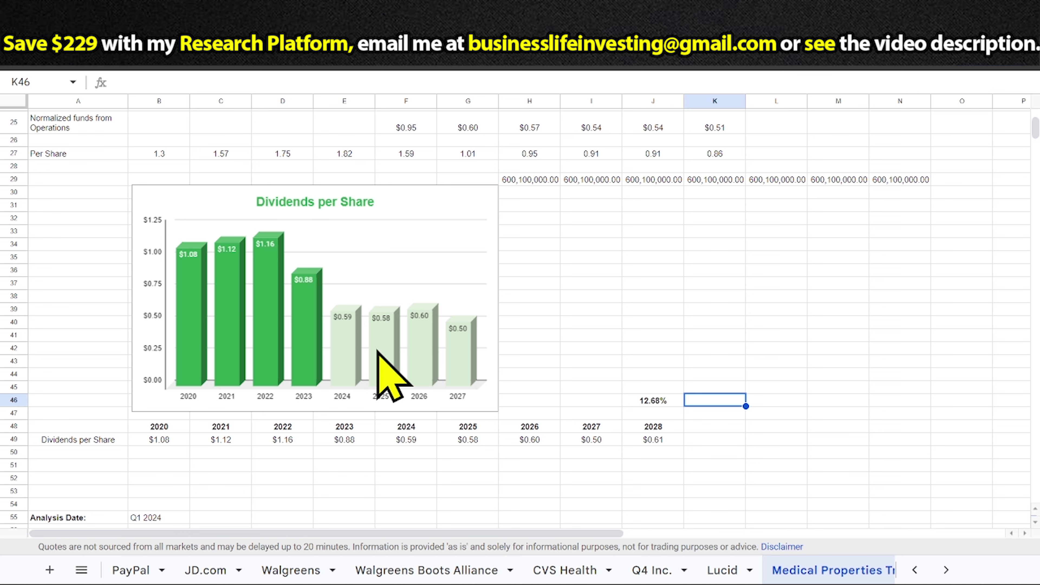
{"action": "key", "text": "ctrl+Tab"}
{"action": "left_click", "coordinate": [721, 5]}
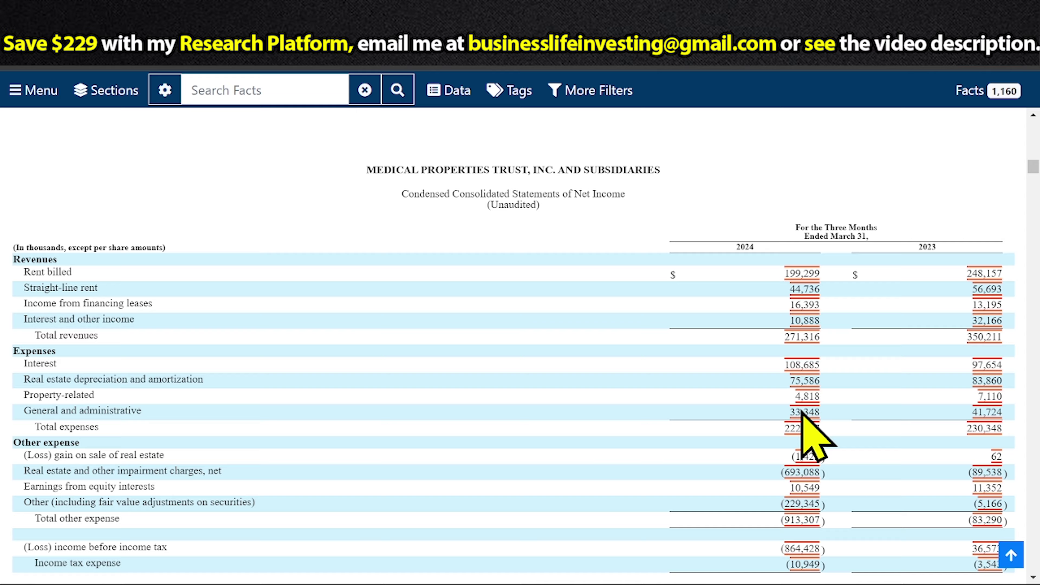
{"action": "scroll", "coordinate": [815, 441], "scroll_direction": "up", "scroll_amount": 15}
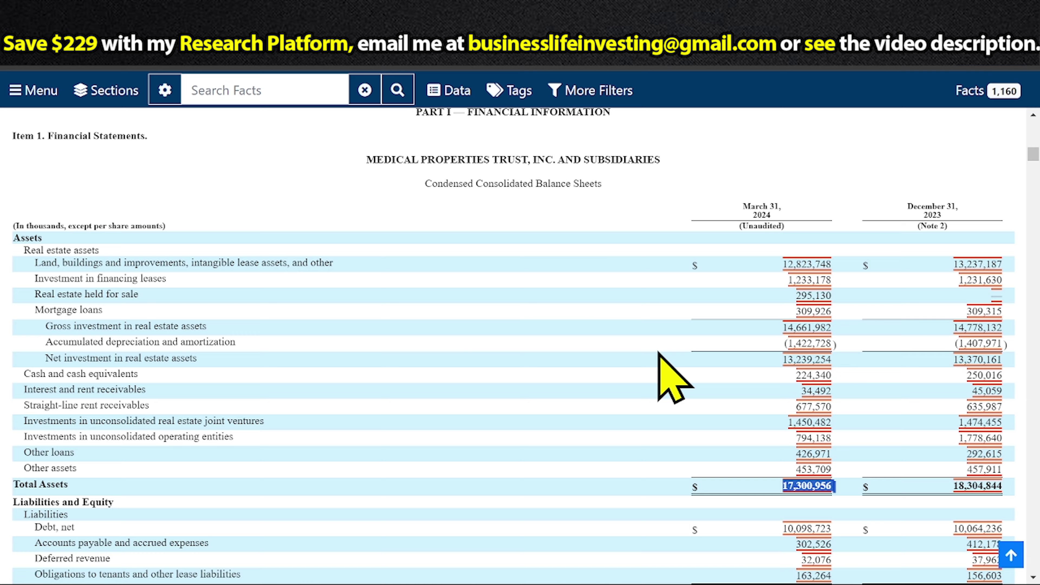
{"action": "scroll", "coordinate": [674, 377], "scroll_direction": "down", "scroll_amount": 8}
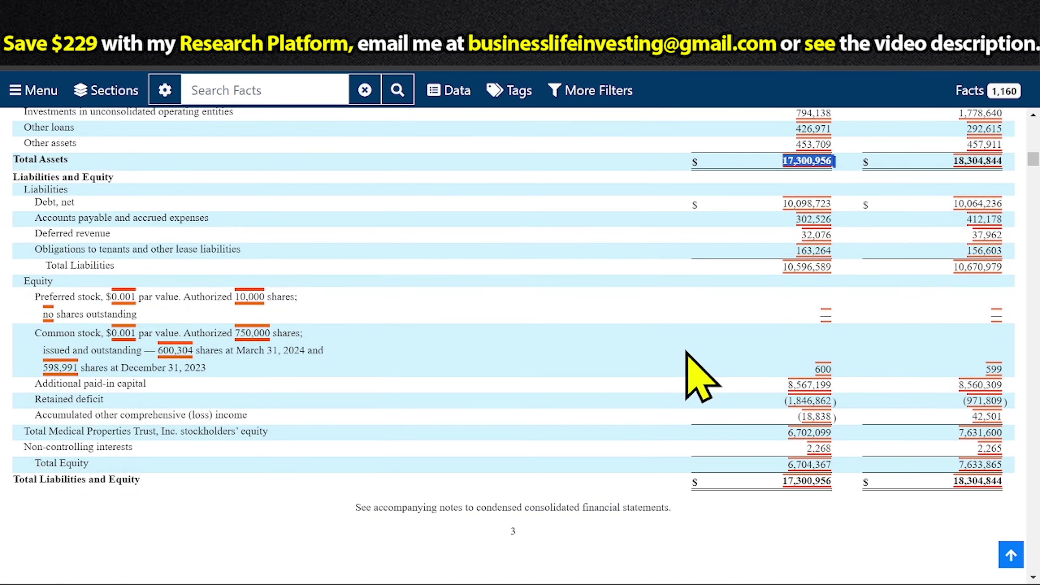
Review the revenues and expenses in the quarterly report's three-month net income statement.
{"action": "scroll", "coordinate": [687, 352], "scroll_direction": "down", "scroll_amount": 8}
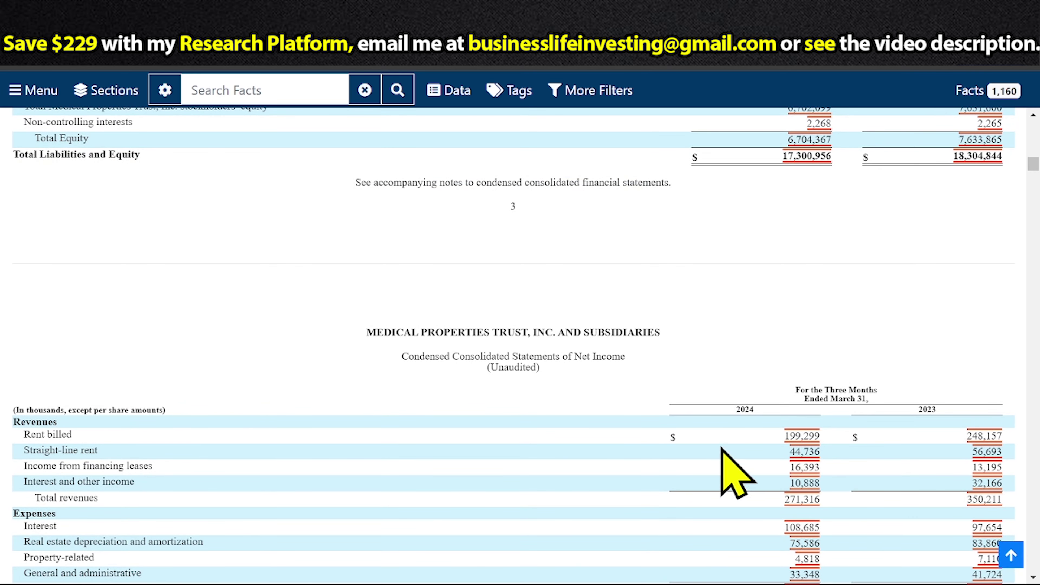
{"action": "scroll", "coordinate": [722, 447], "scroll_direction": "down", "scroll_amount": 4}
{"action": "scroll", "coordinate": [720, 361], "scroll_direction": "down", "scroll_amount": 4}
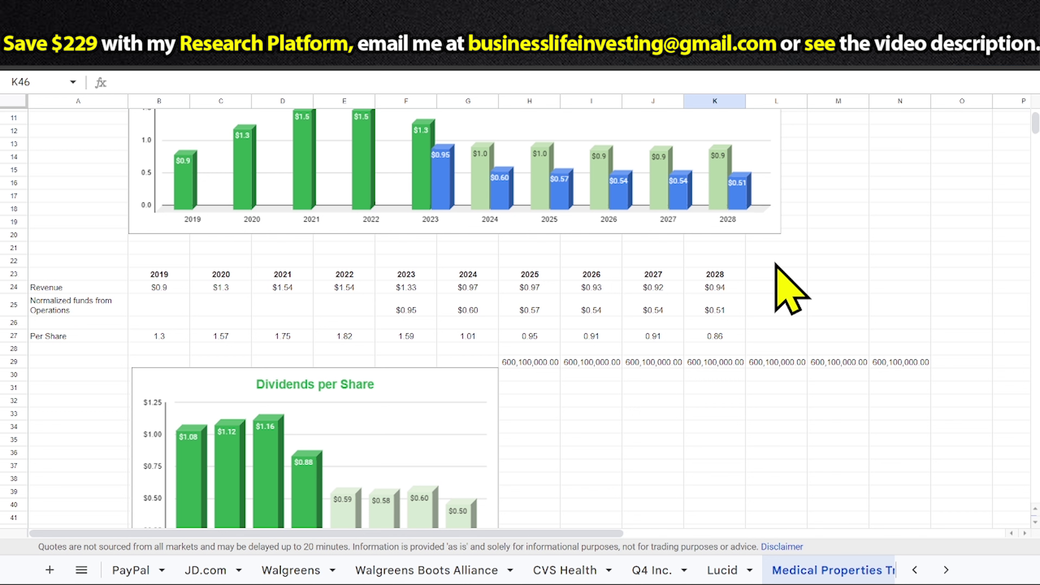
Inspect the dividend yield formula above the 2028 dividend forecast in the spreadsheet, and recheck the revenue and funds from operations estimates.
{"action": "scroll", "coordinate": [775, 264], "scroll_direction": "down", "scroll_amount": 5}
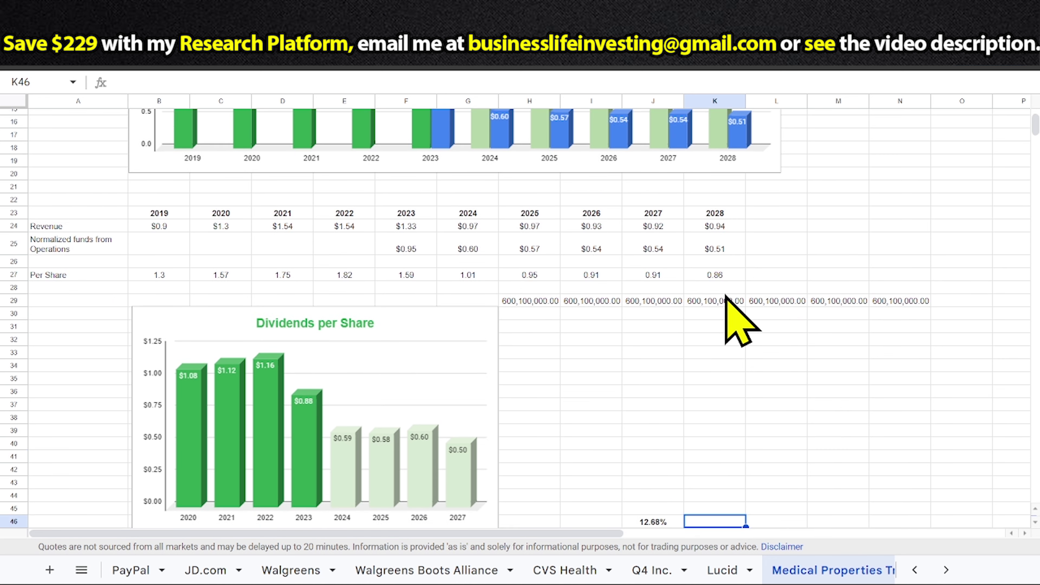
{"action": "left_click", "coordinate": [655, 404]}
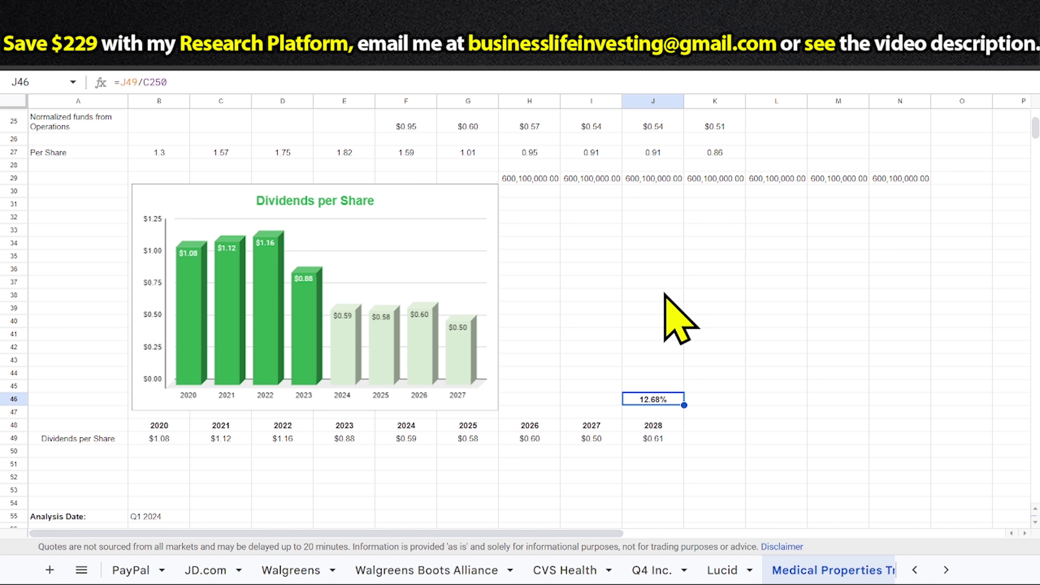
{"action": "key", "text": "alt+Tab"}
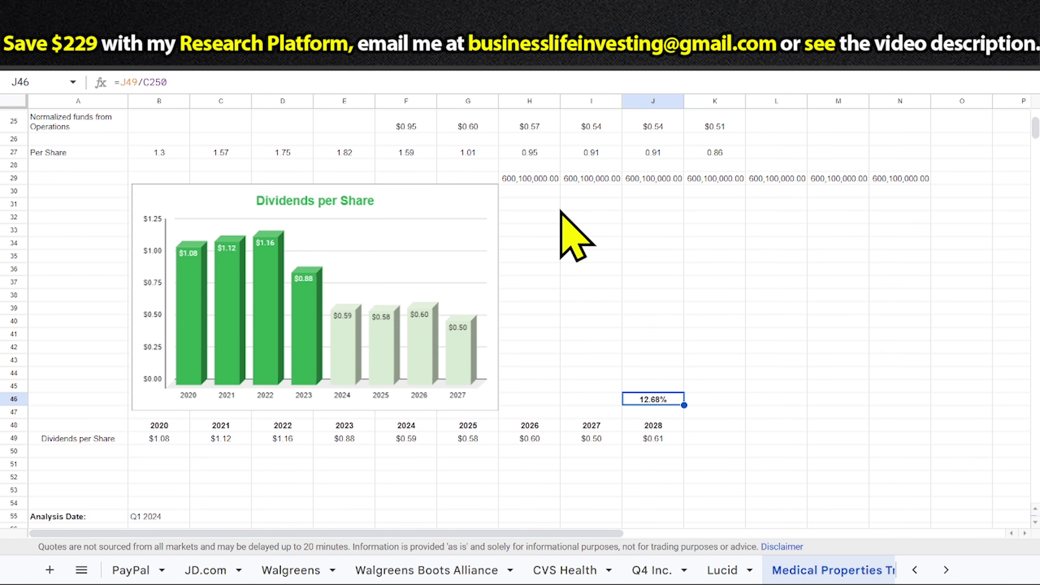
{"action": "scroll", "coordinate": [670, 363], "scroll_direction": "up", "scroll_amount": 5}
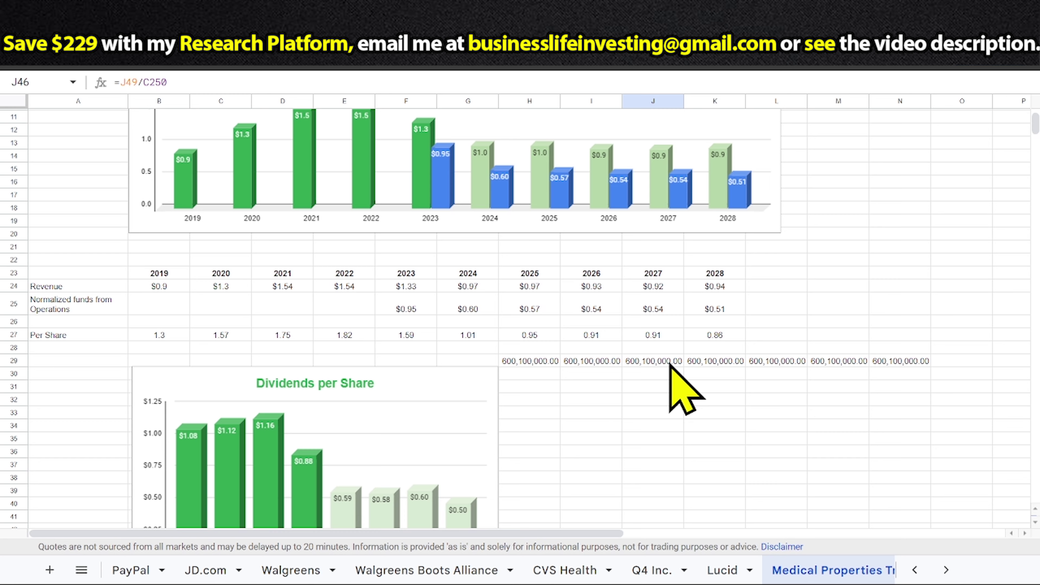
Examine the all-time charts of quarterly shares outstanding and year-over-year growth, dismissing the overlapping ad.
{"action": "key", "text": "ctrl+Tab"}
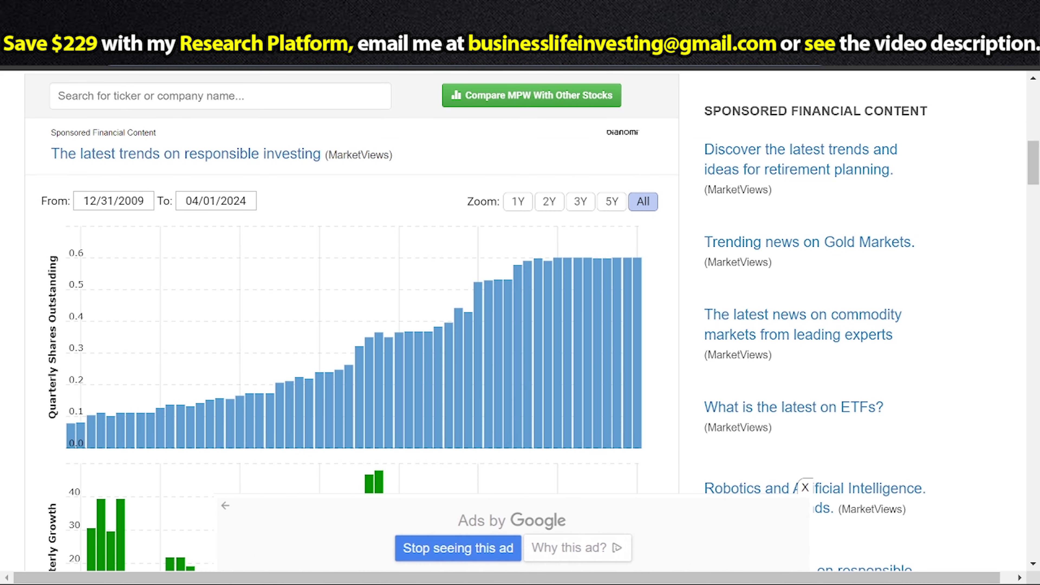
{"action": "mouse_move", "coordinate": [370, 373]}
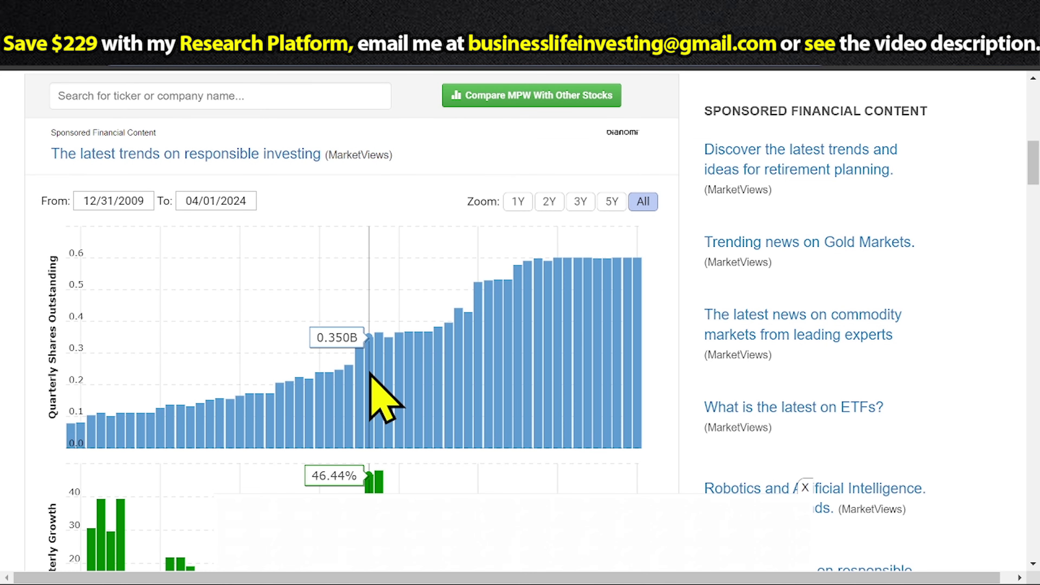
{"action": "scroll", "coordinate": [371, 386], "scroll_direction": "down", "scroll_amount": 2}
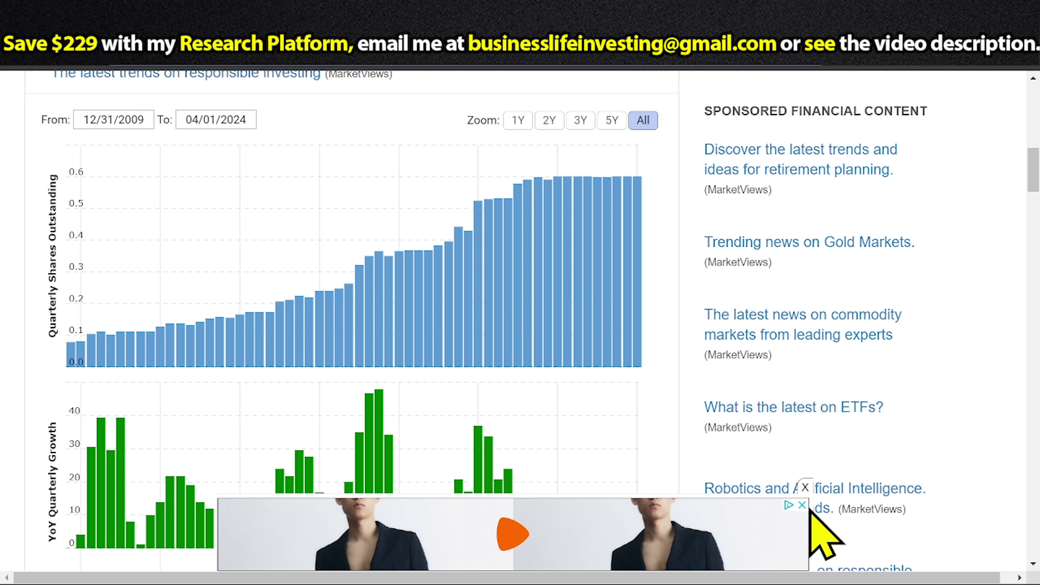
{"action": "left_click", "coordinate": [802, 505]}
{"action": "scroll", "coordinate": [376, 270], "scroll_direction": "down", "scroll_amount": 2}
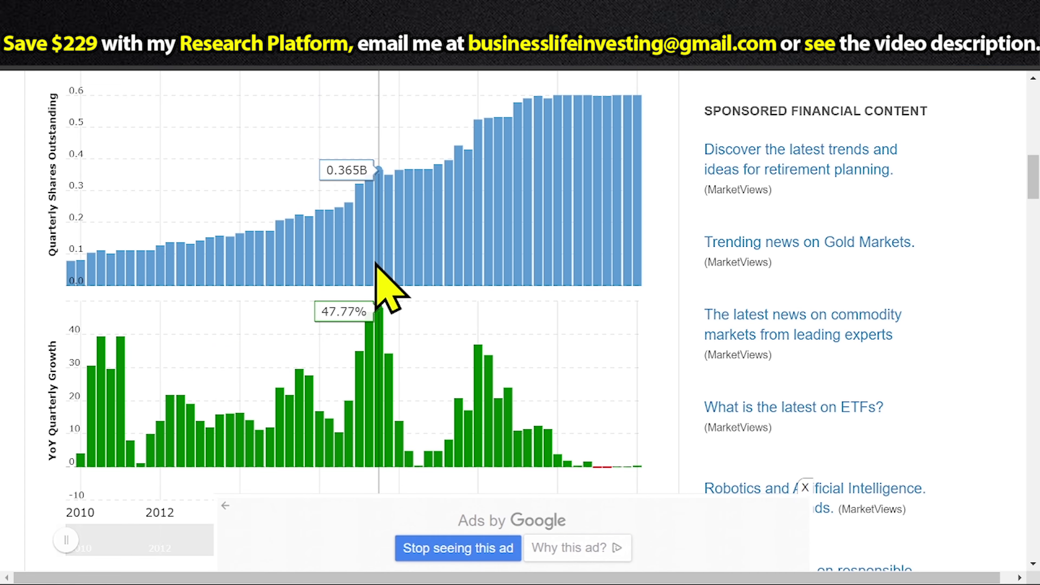
{"action": "scroll", "coordinate": [655, 316], "scroll_direction": "up", "scroll_amount": 2}
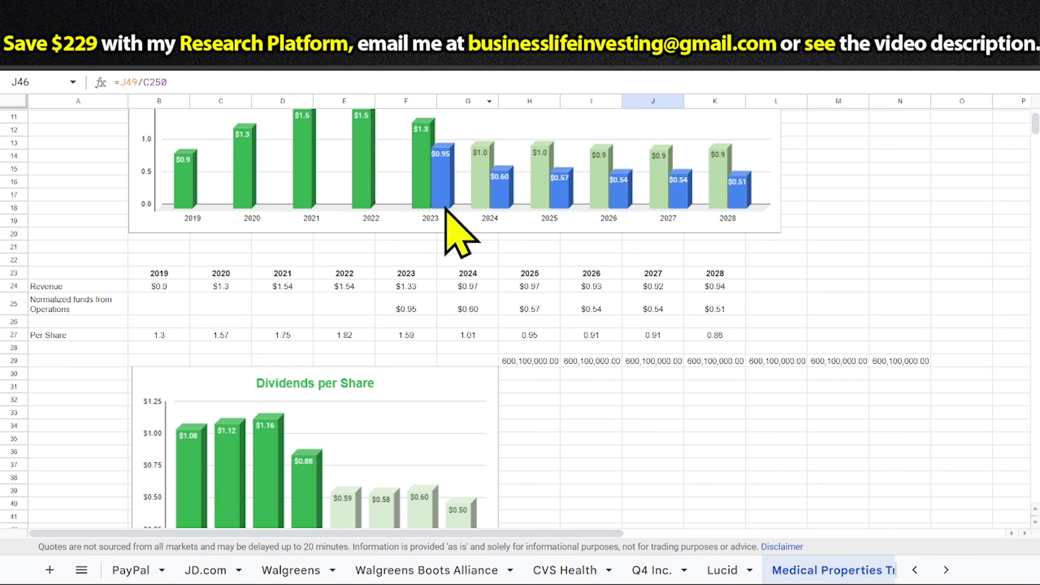
Return to the spreadsheet's dividends-per-share table and inspect the 2028 forecast.
{"action": "scroll", "coordinate": [449, 242], "scroll_direction": "down", "scroll_amount": 2}
{"action": "scroll", "coordinate": [423, 294], "scroll_direction": "down", "scroll_amount": 2}
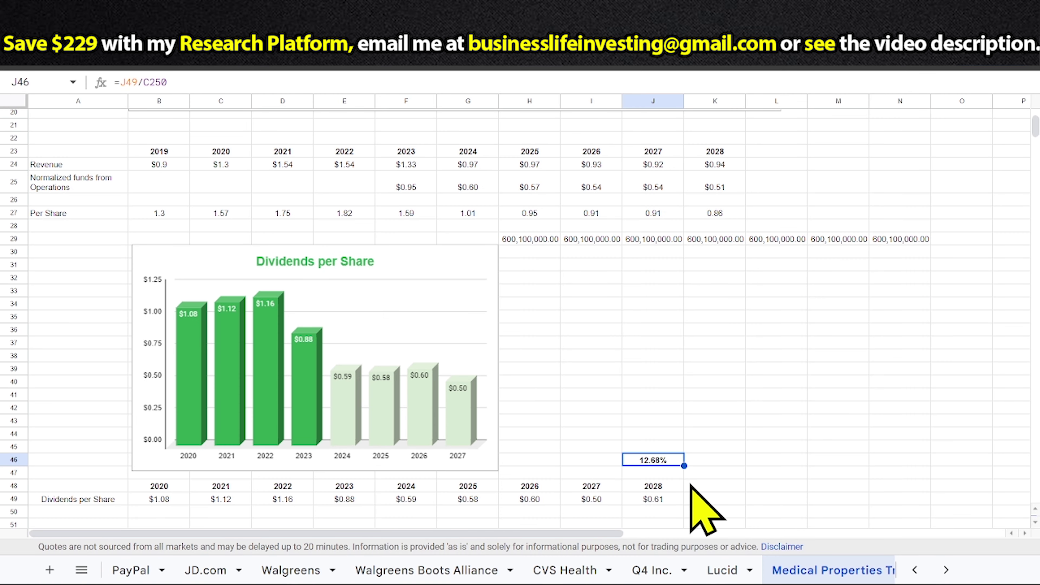
{"action": "left_click", "coordinate": [654, 502]}
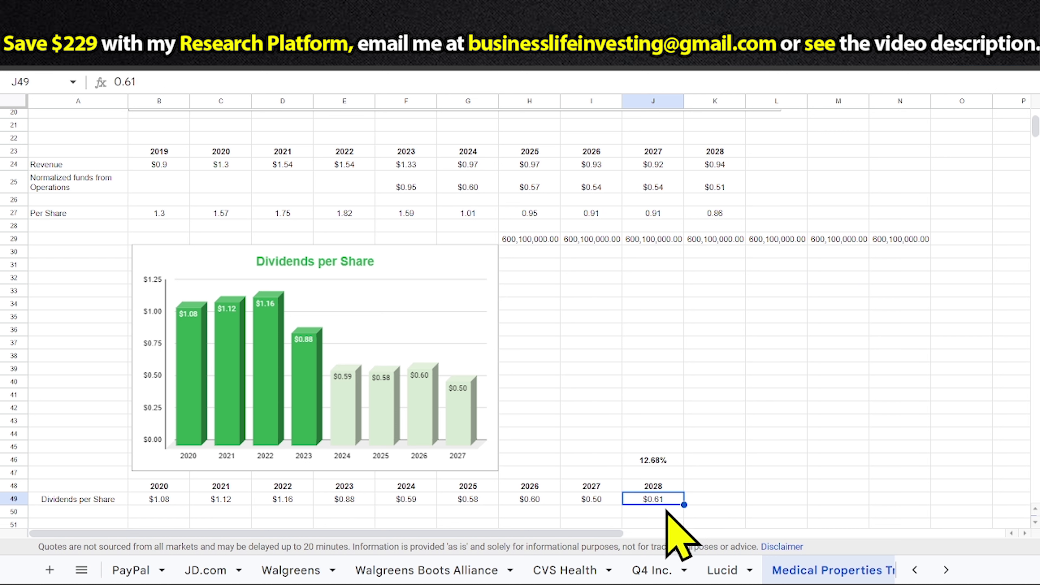
{"action": "left_click", "coordinate": [737, 475]}
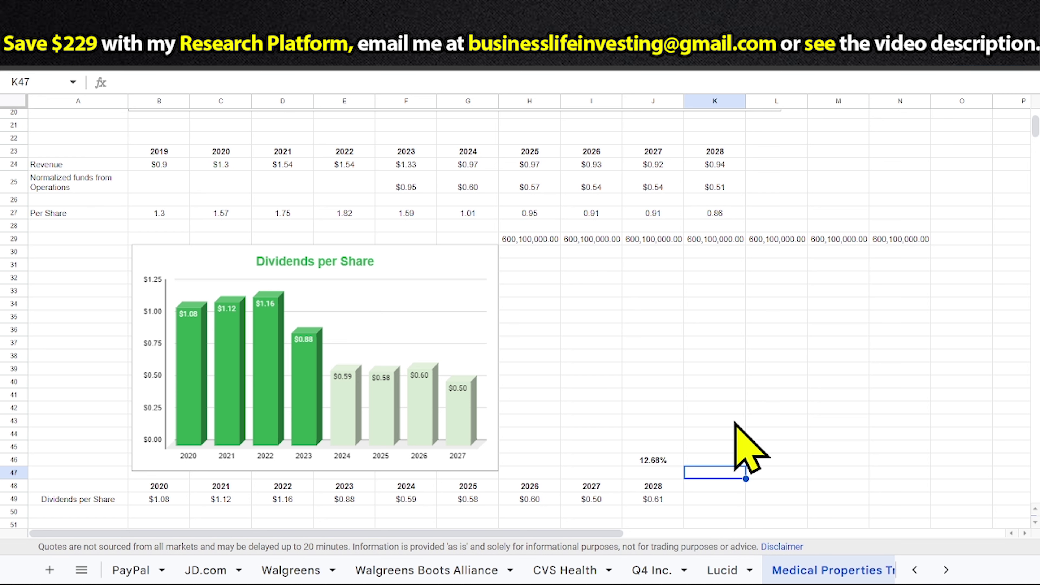
Compare the spreadsheet's revenue and funds from operations estimates with the 2024 prices on the stock's all-time chart.
{"action": "scroll", "coordinate": [688, 414], "scroll_direction": "up", "scroll_amount": 3}
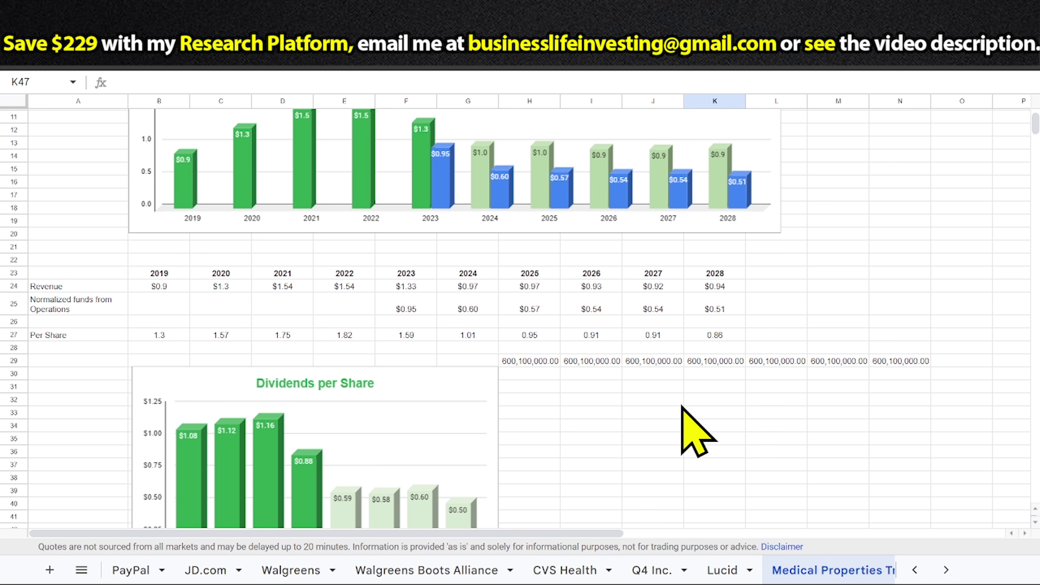
{"action": "left_click", "coordinate": [532, 67]}
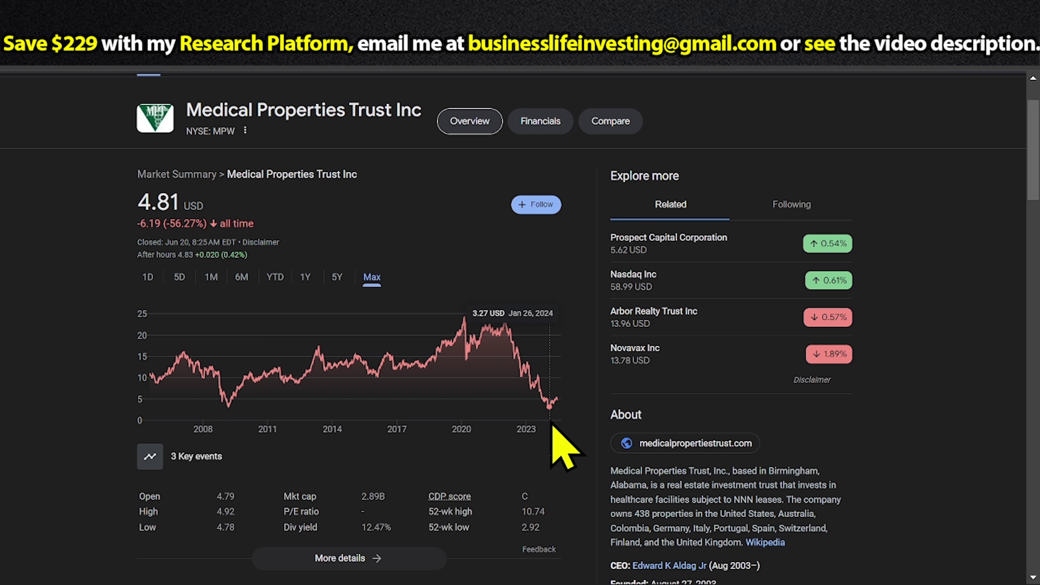
{"action": "left_click_drag", "start_coordinate": [551, 425], "coordinate": [567, 419]}
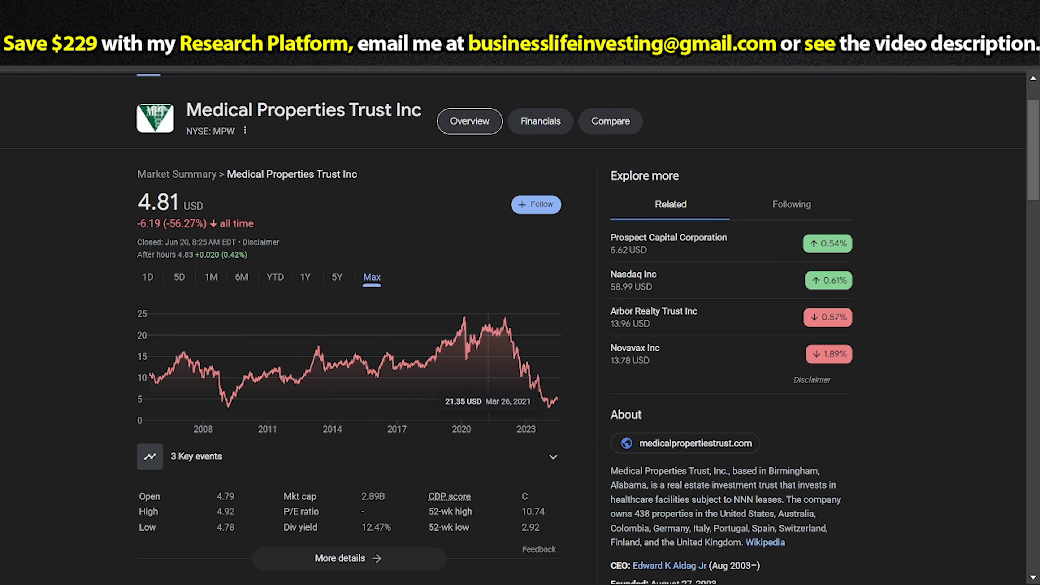
Open the Record Correction PDF and highlight Steward's 39.5% share of total assets at year-end 2018 in the portfolio diversification paragraph.
{"action": "left_click", "coordinate": [852, 15]}
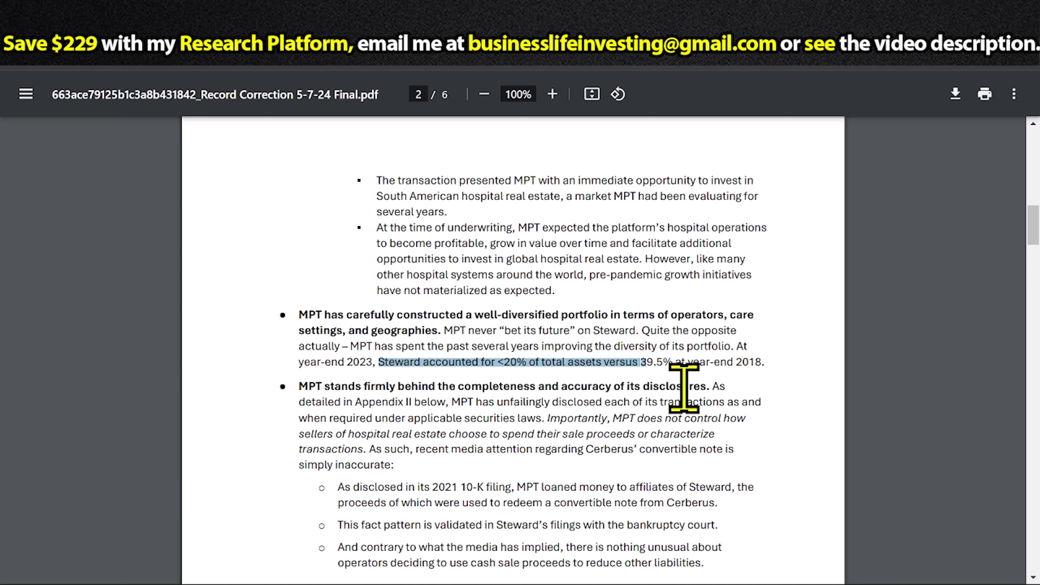
{"action": "left_click", "coordinate": [657, 364]}
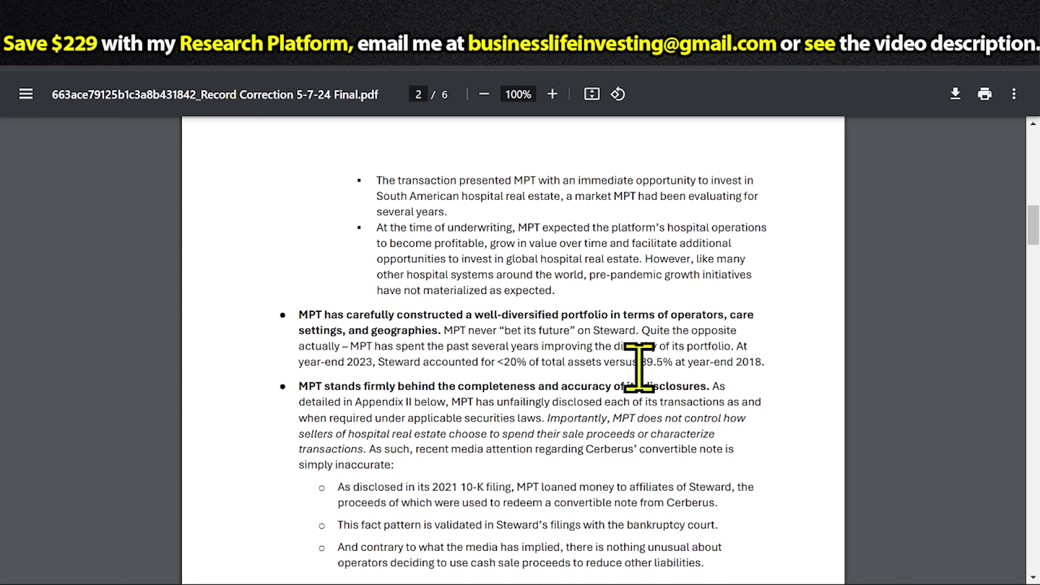
{"action": "left_click_drag", "start_coordinate": [639, 363], "coordinate": [689, 361]}
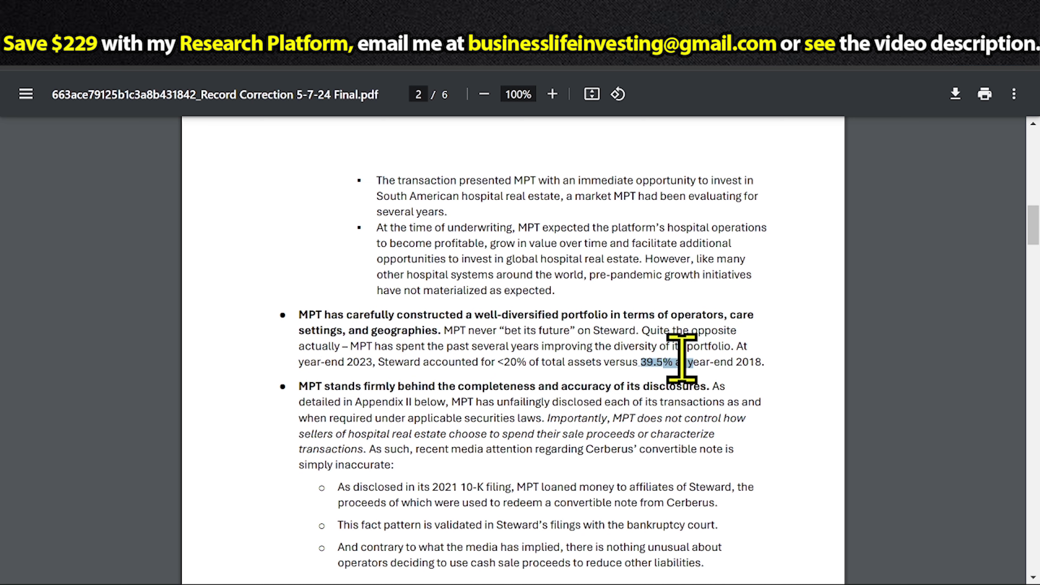
{"action": "left_click_drag", "start_coordinate": [396, 348], "coordinate": [442, 348]}
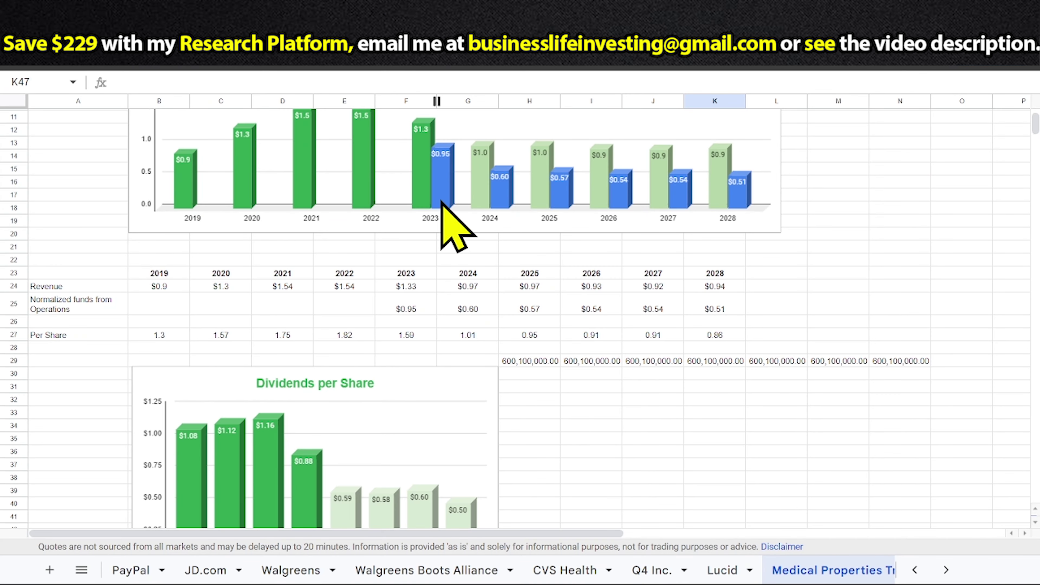
Recheck the dividends-per-share forecast in the spreadsheet and the latest price on the stock's all-time chart.
{"action": "scroll", "coordinate": [449, 287], "scroll_direction": "down", "scroll_amount": 3}
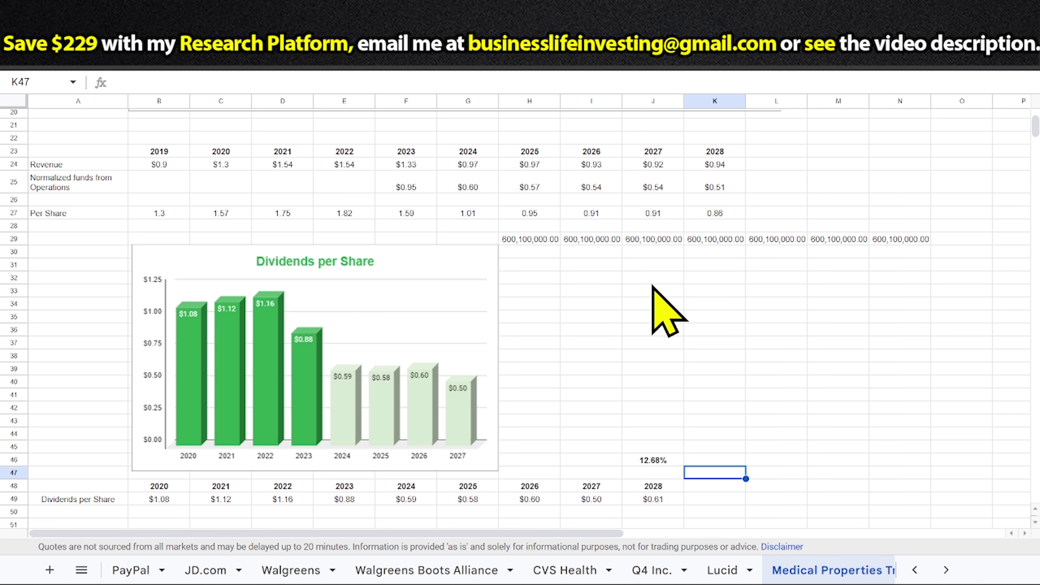
{"action": "left_click", "coordinate": [518, 49]}
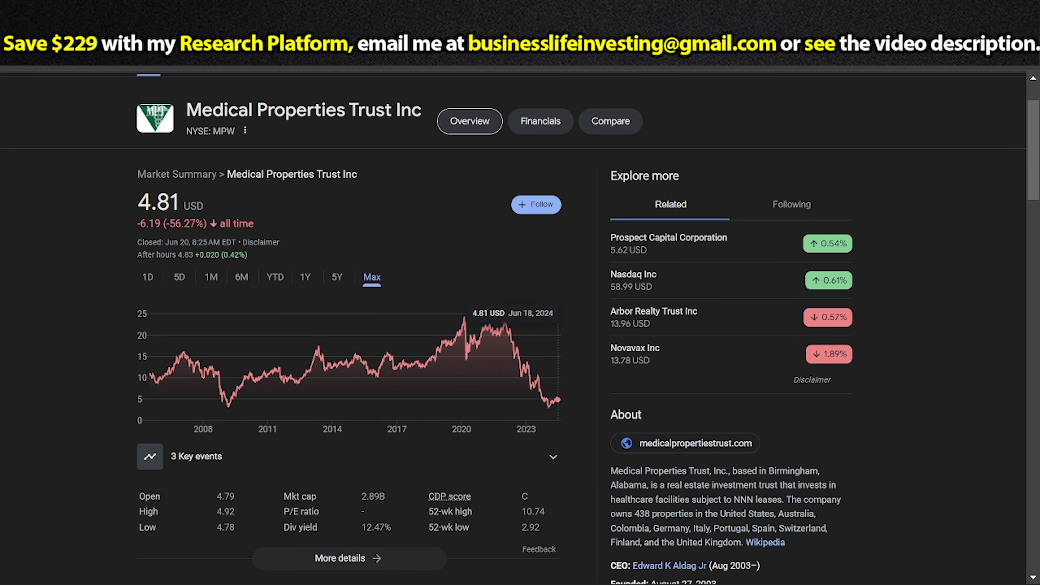